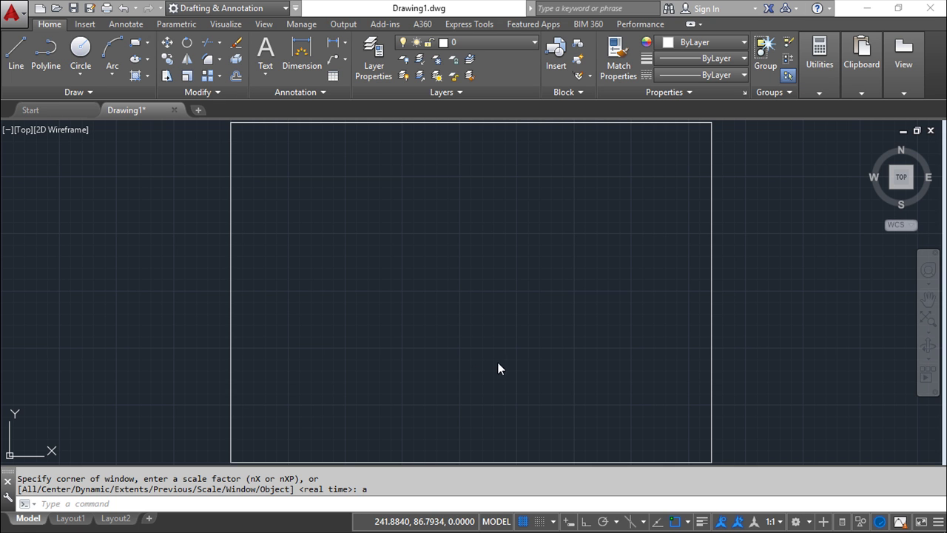
pyautogui.click(123, 25)
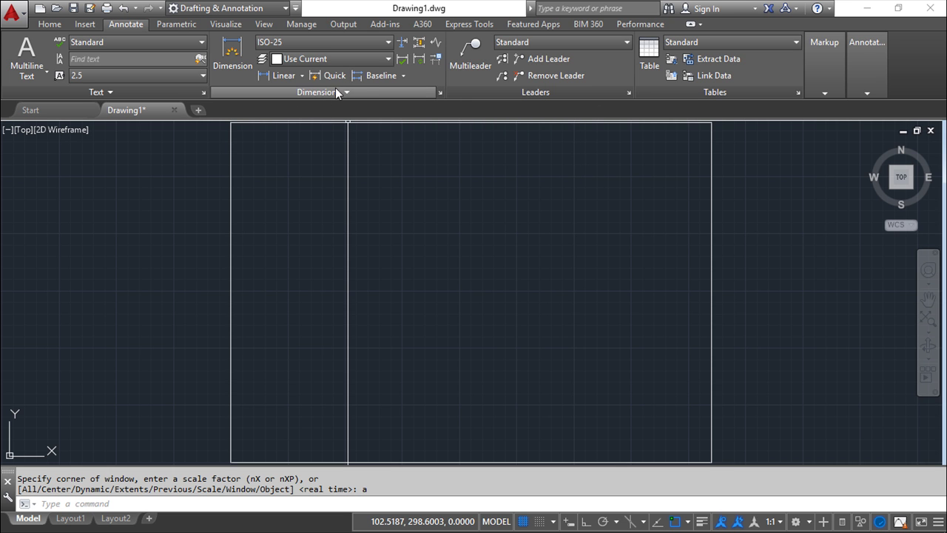
pyautogui.click(438, 92)
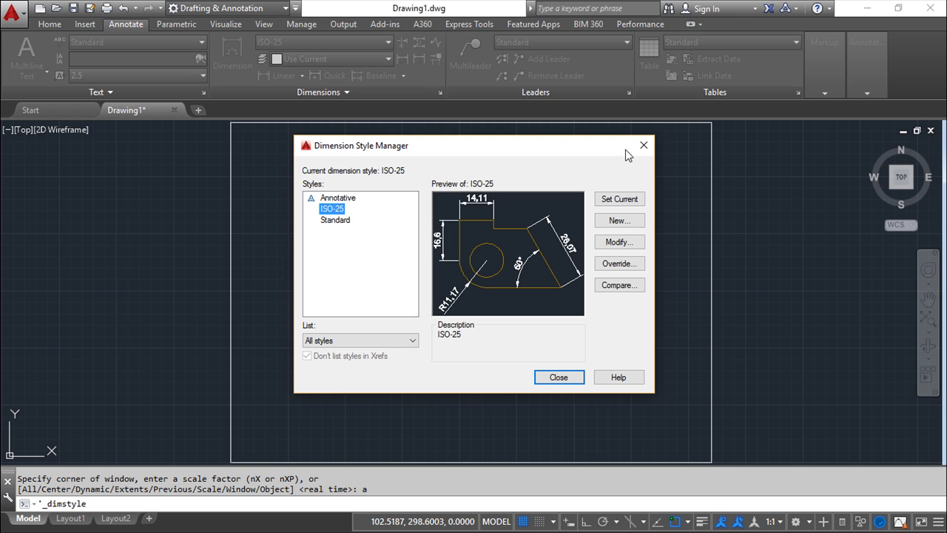
pyautogui.click(644, 145)
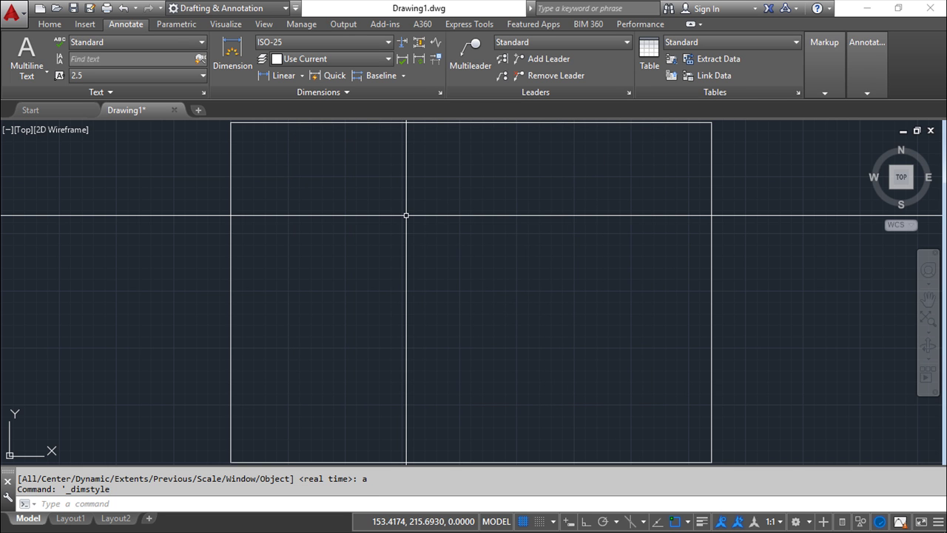
# - Open the Dimension Style Manager with the D command
pyautogui.write('D')
pyautogui.press('Return')
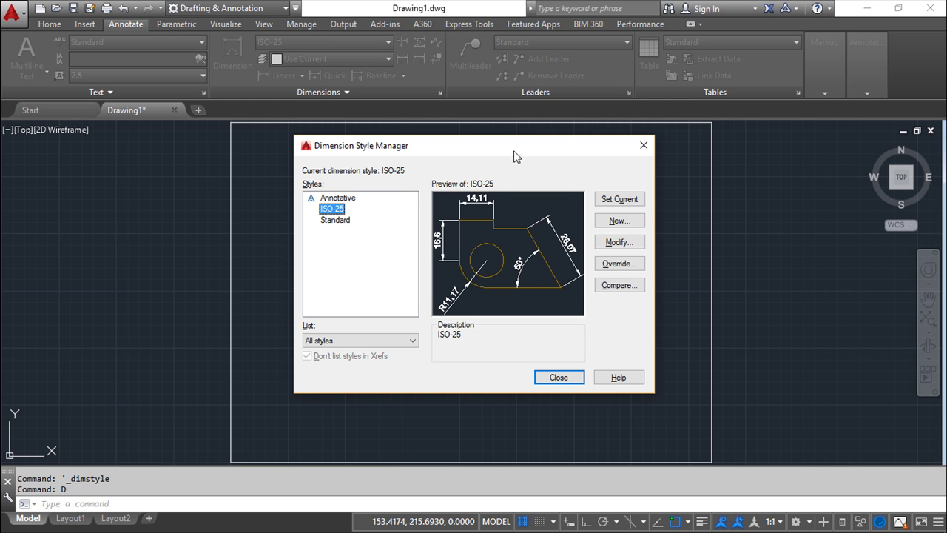
pyautogui.moveTo(511, 147); pyautogui.dragTo(485, 152)
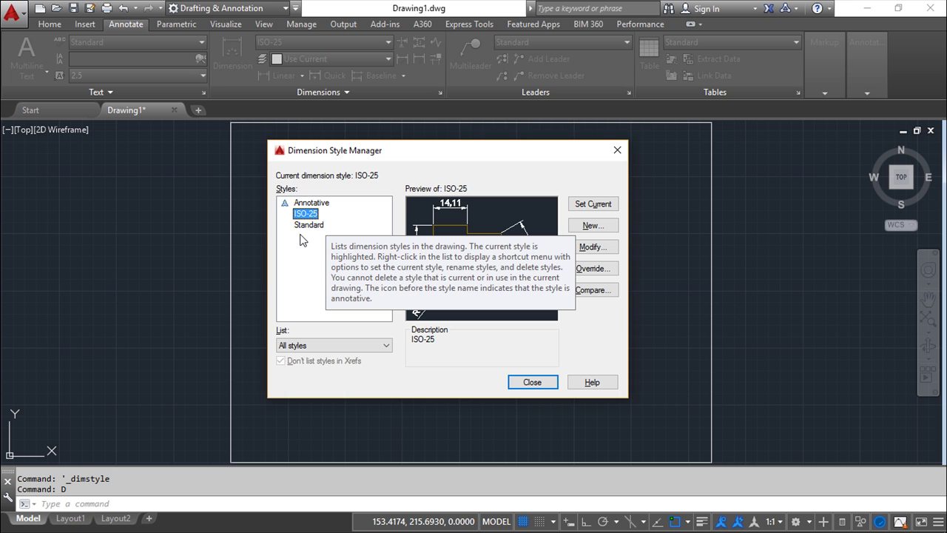
# - Compare the ISO-25 dimension style with Standard and review the list of differences
pyautogui.click(591, 290)
pyautogui.click(521, 205)
pyautogui.click(419, 247)
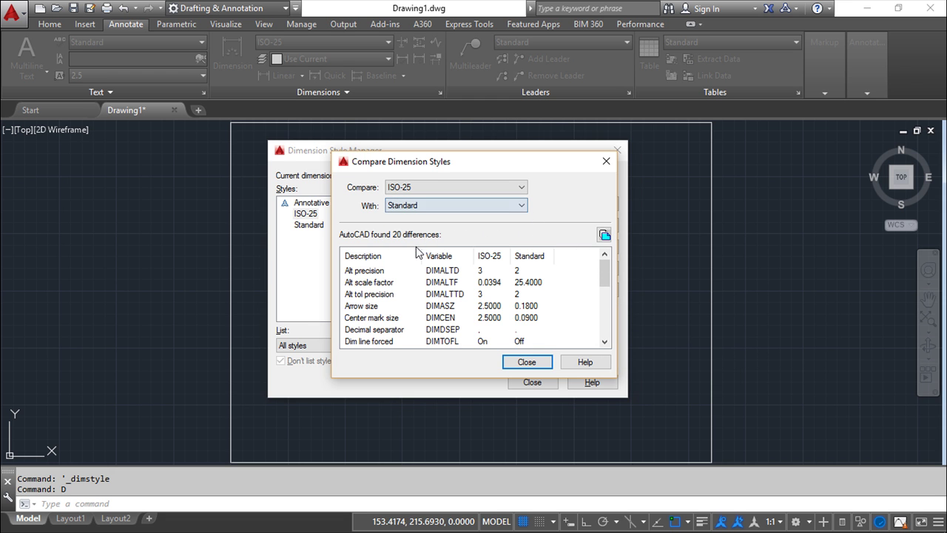
pyautogui.moveTo(602, 280); pyautogui.dragTo(603, 320)
pyautogui.click(527, 361)
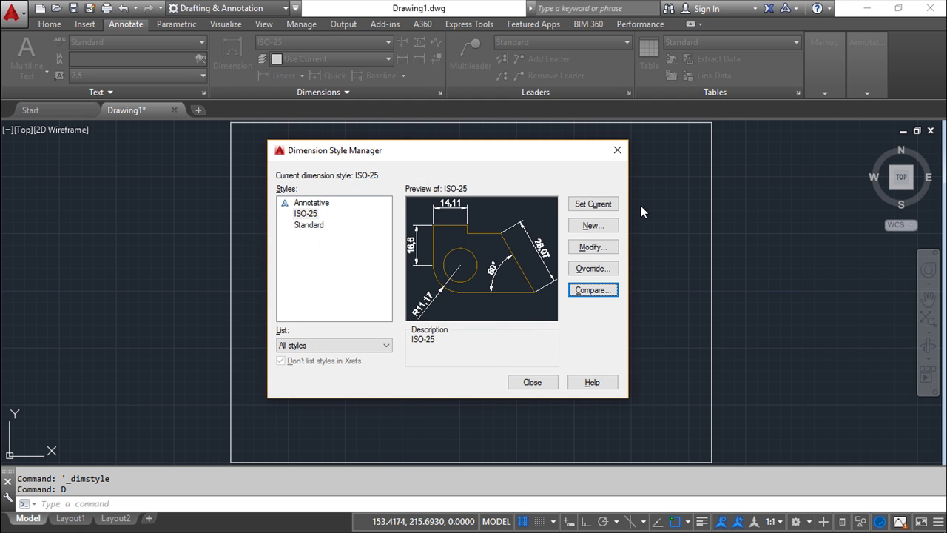
# - Create a new dimension style named CADsoft, based on ISO-25 and used for all dimensions, and continue to its settings
pyautogui.moveTo(302, 211)
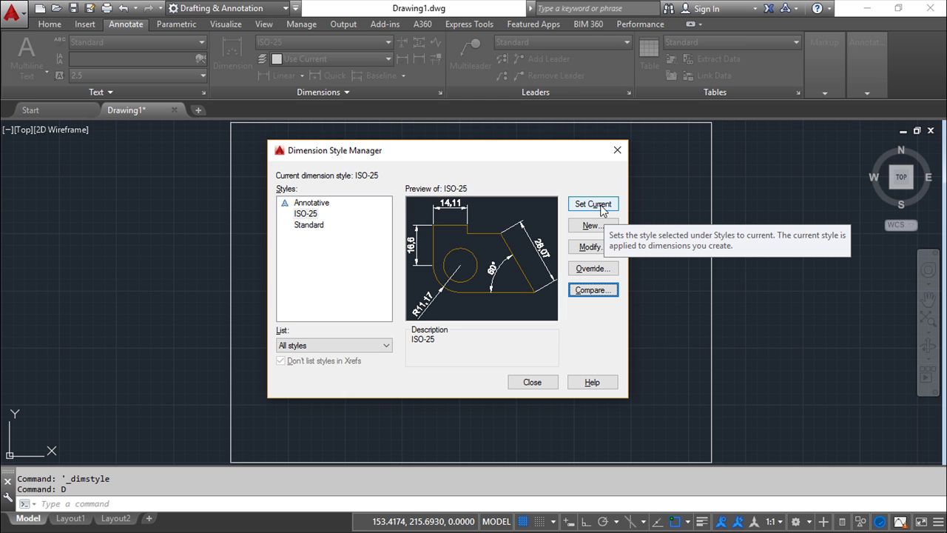
pyautogui.click(309, 214)
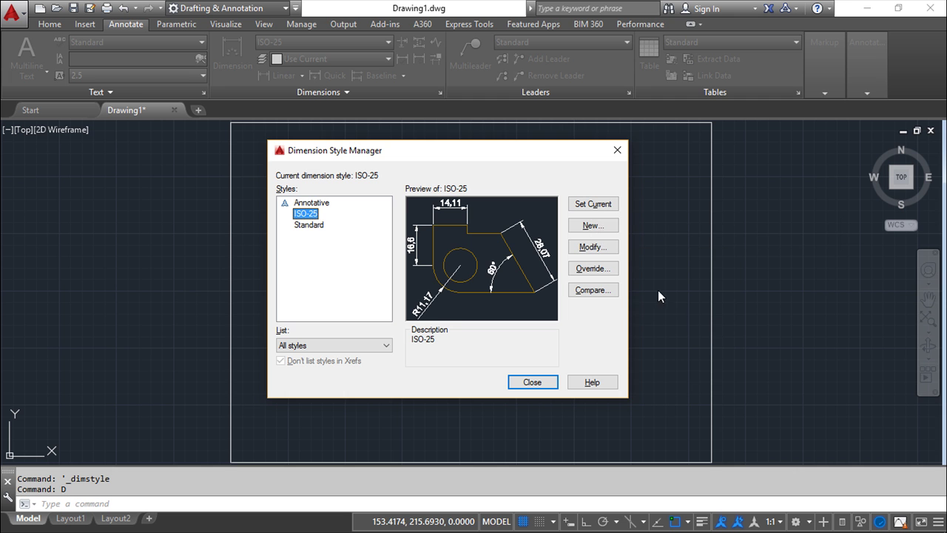
pyautogui.click(592, 225)
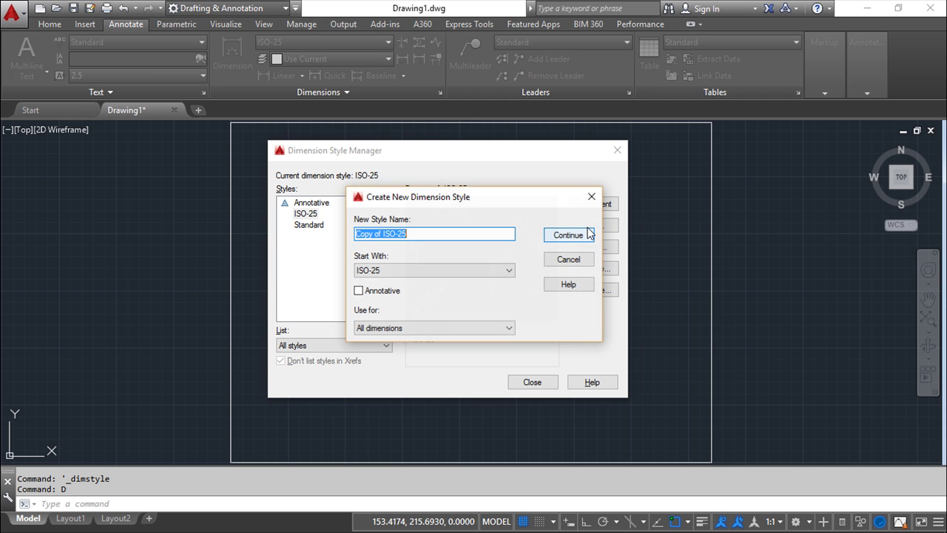
pyautogui.write('C')
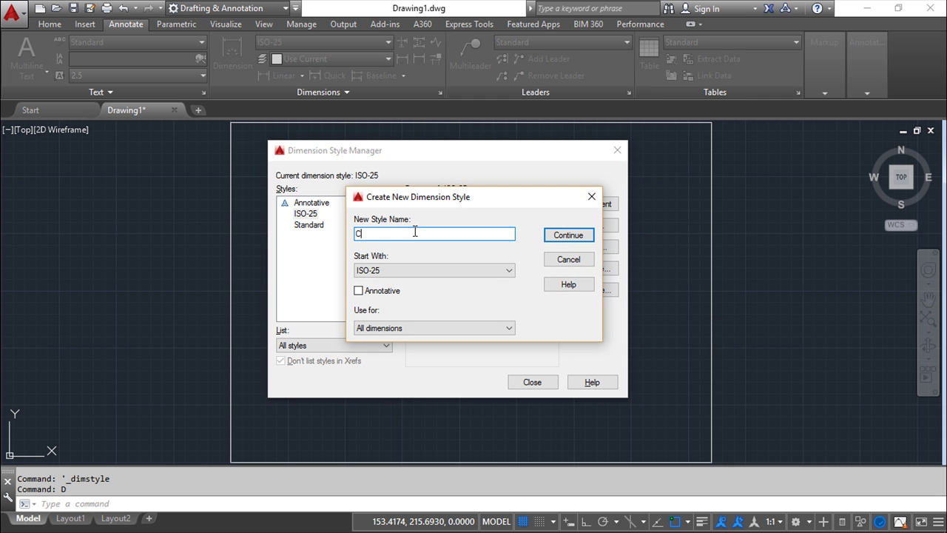
pyautogui.write('ADsoft')
pyautogui.click(508, 270)
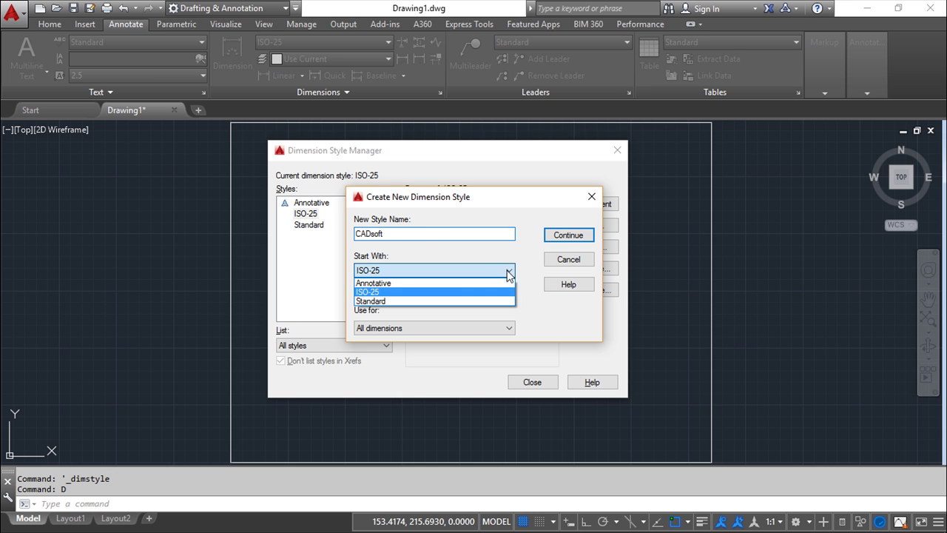
pyautogui.click(410, 293)
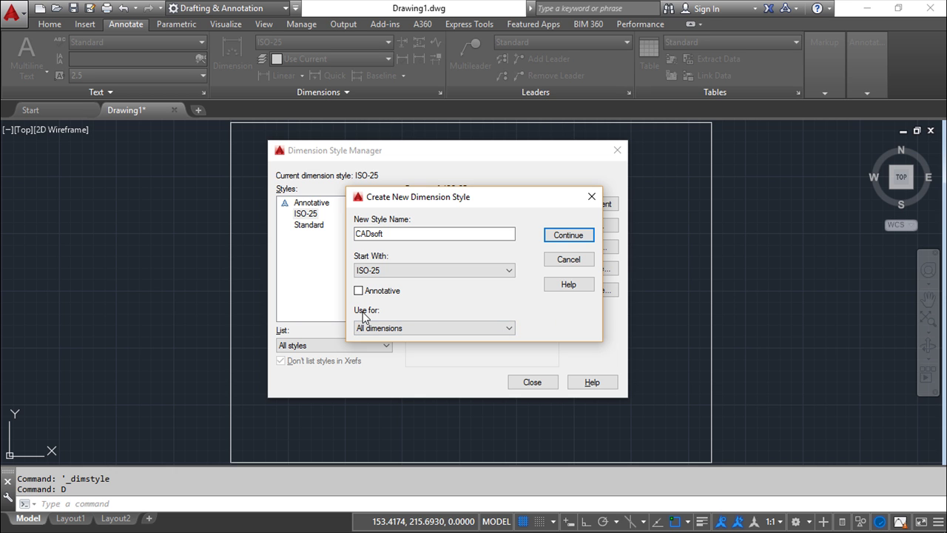
pyautogui.click(510, 329)
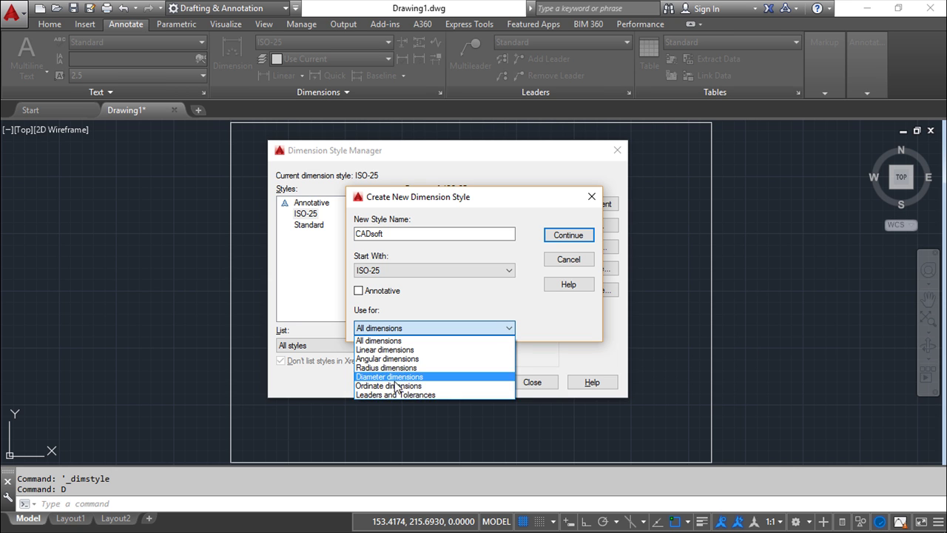
pyautogui.click(400, 328)
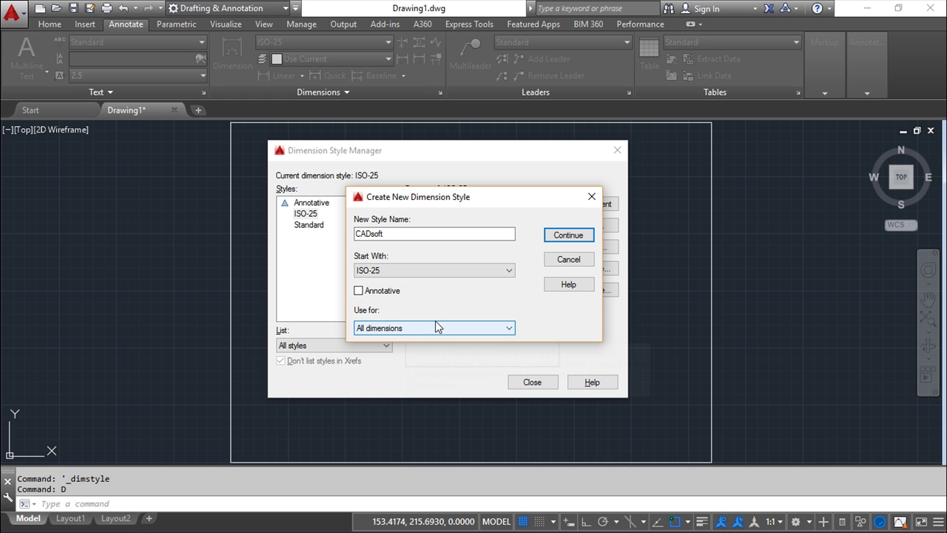
pyautogui.click(568, 237)
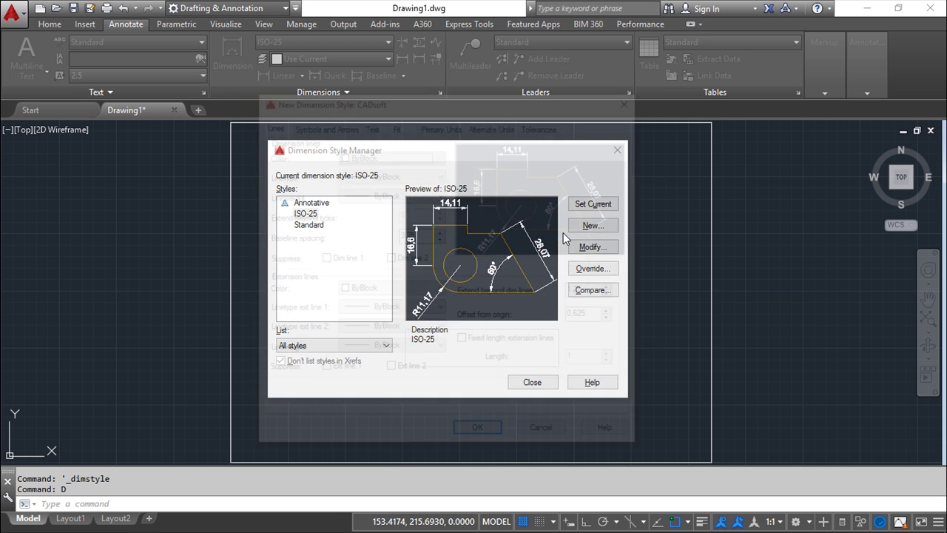
# - Set the primary units of CADsoft's linear dimensions to Decimal format with 0.00 precision
pyautogui.moveTo(557, 103); pyautogui.dragTo(507, 99)
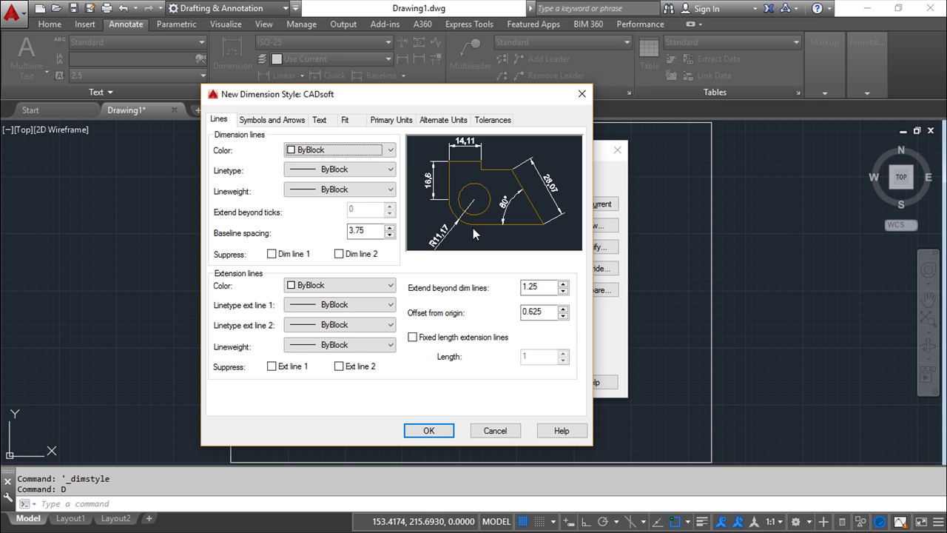
pyautogui.click(392, 120)
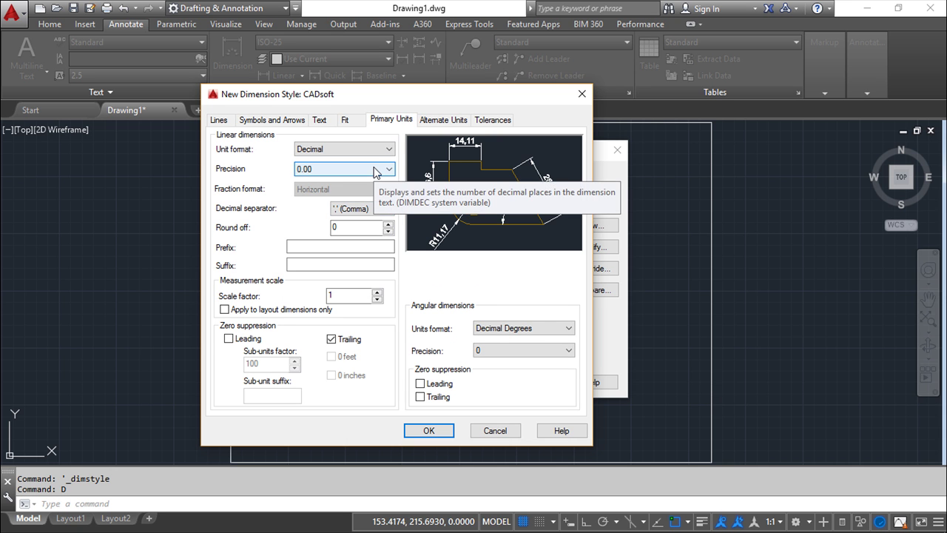
pyautogui.click(373, 149)
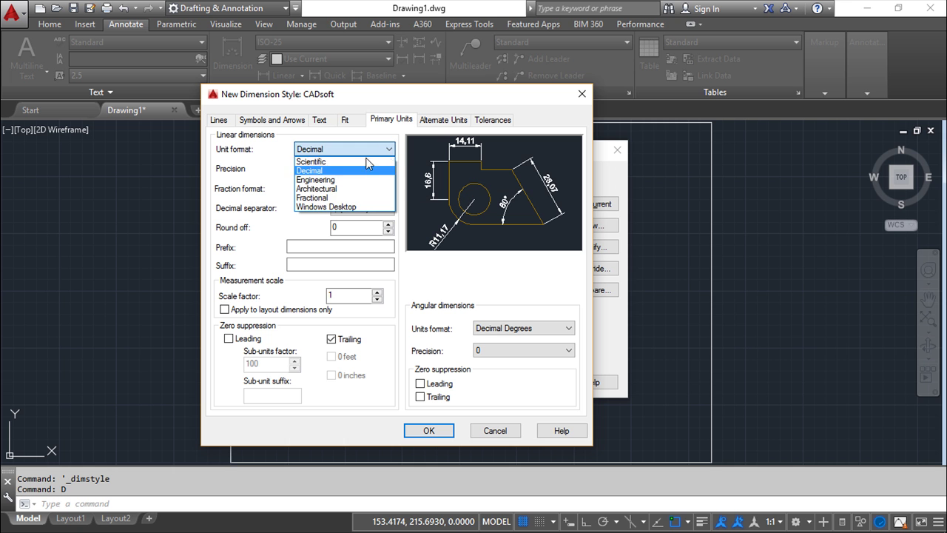
pyautogui.click(324, 170)
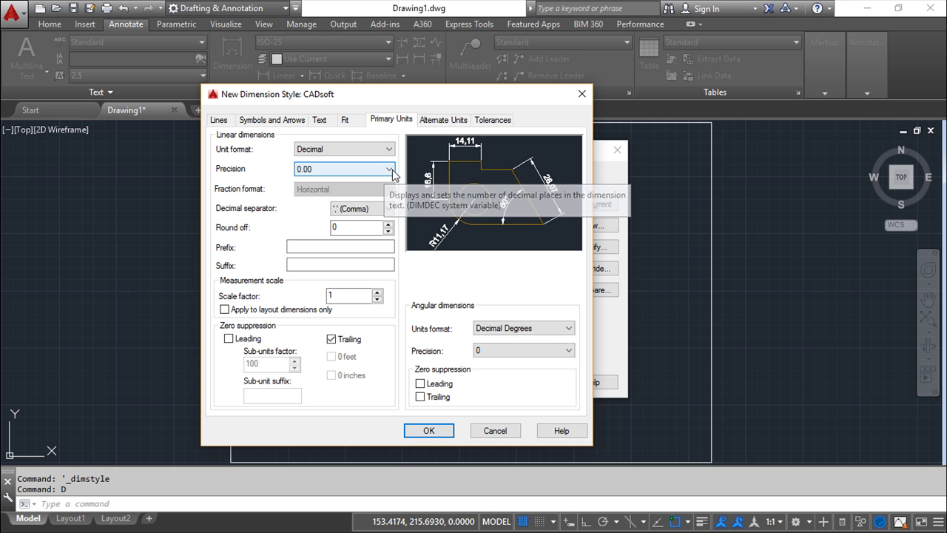
pyautogui.click(390, 171)
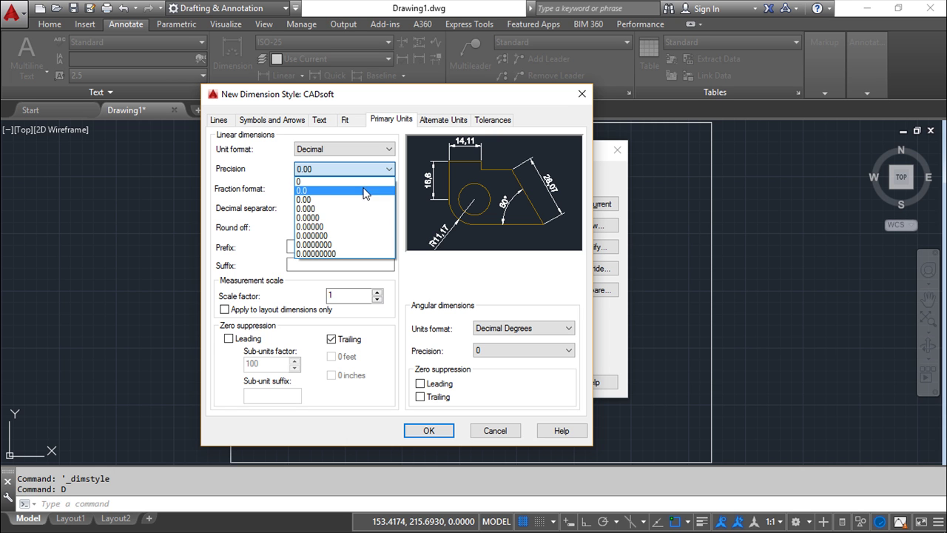
pyautogui.click(325, 199)
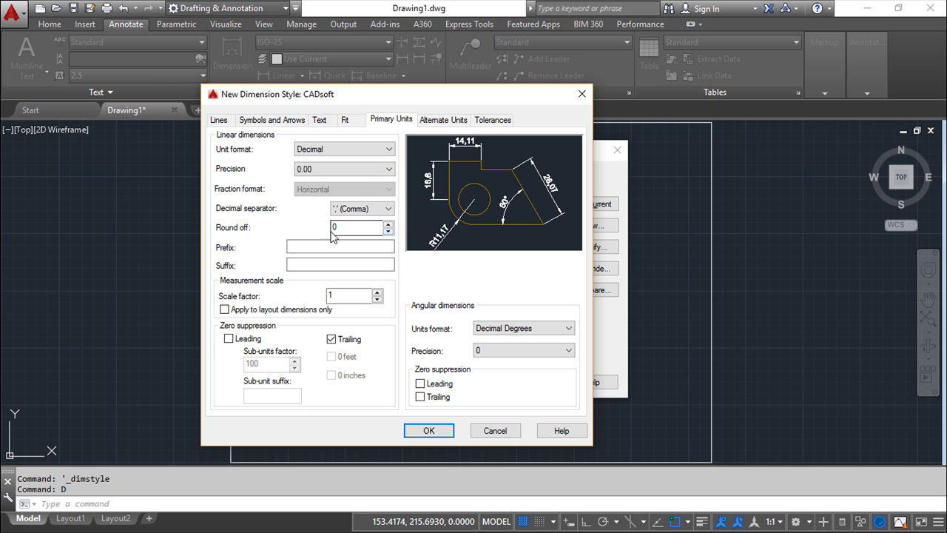
# - Try a round-off of 0.0005 and the prefix R for the linear dimensions, resetting each one
pyautogui.click(388, 223)
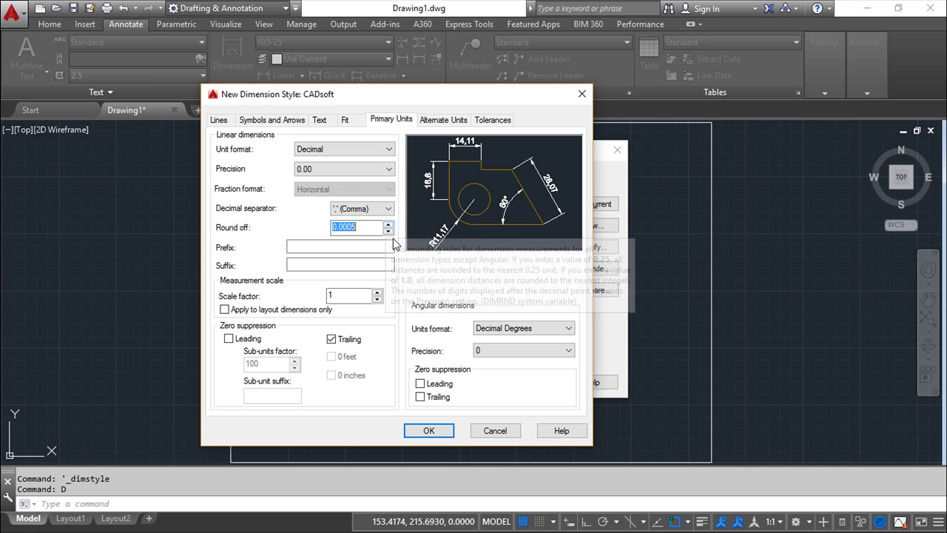
pyautogui.click(387, 230)
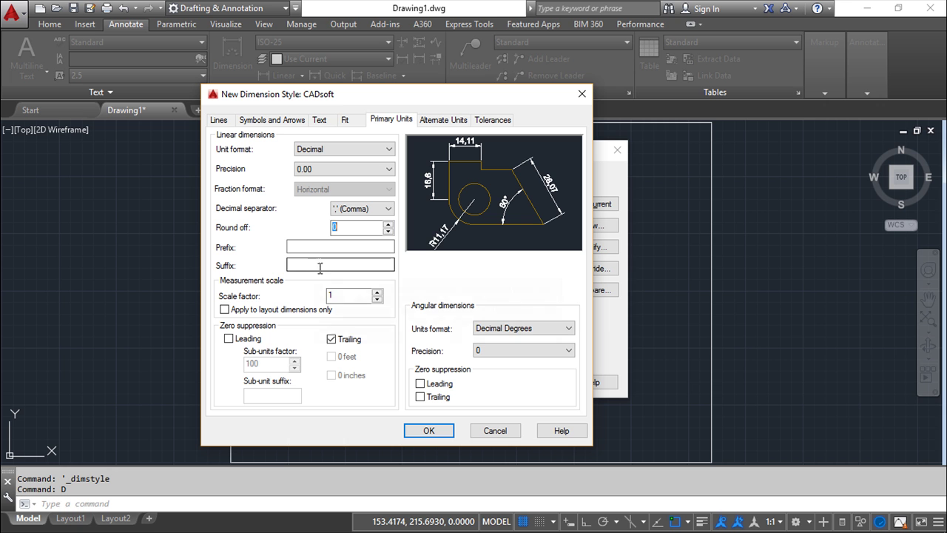
pyautogui.click(316, 247)
pyautogui.click(326, 264)
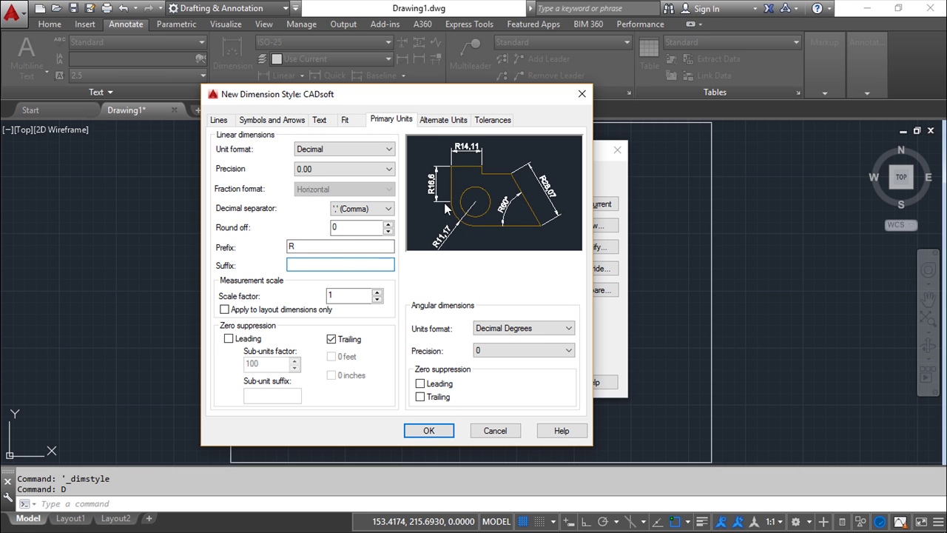
pyautogui.moveTo(308, 247); pyautogui.dragTo(262, 245)
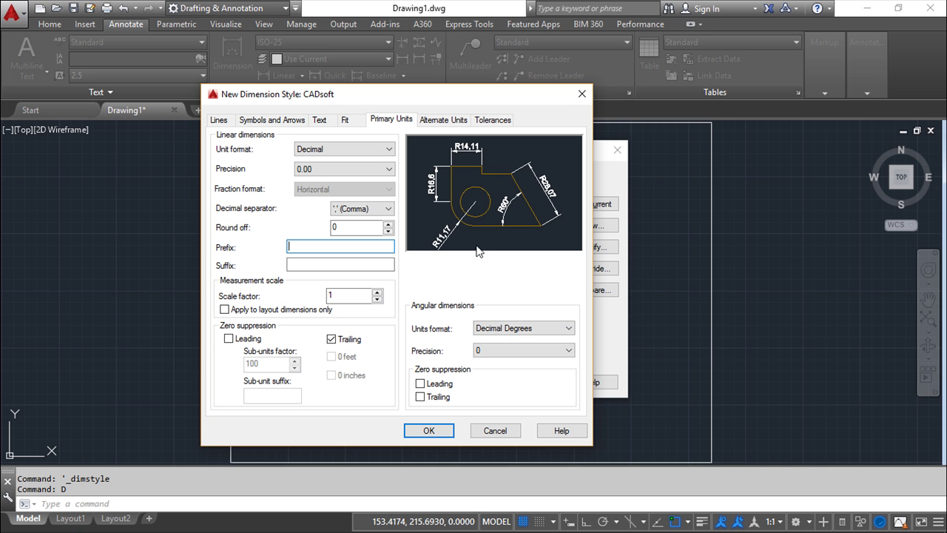
# - Try displaying alternate units below the primary value, and turn their display off again
pyautogui.click(443, 121)
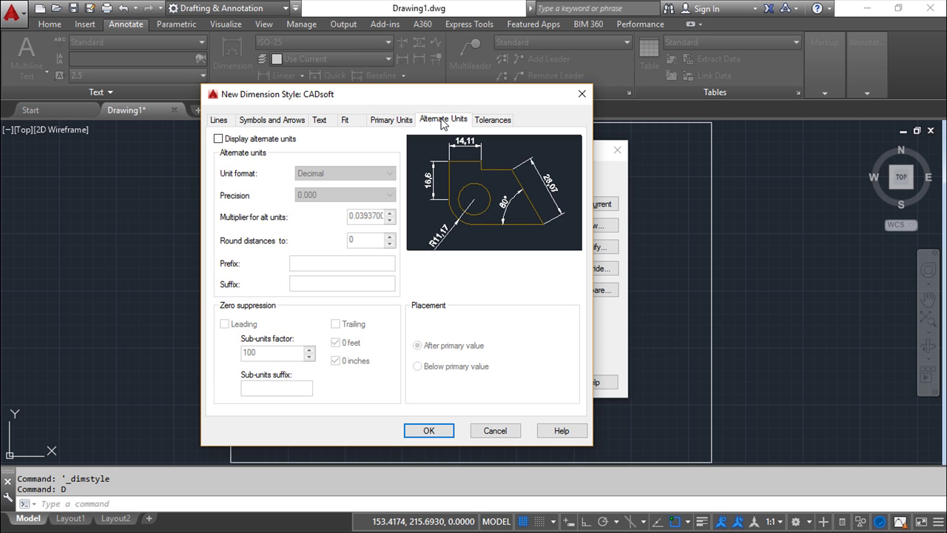
pyautogui.click(218, 139)
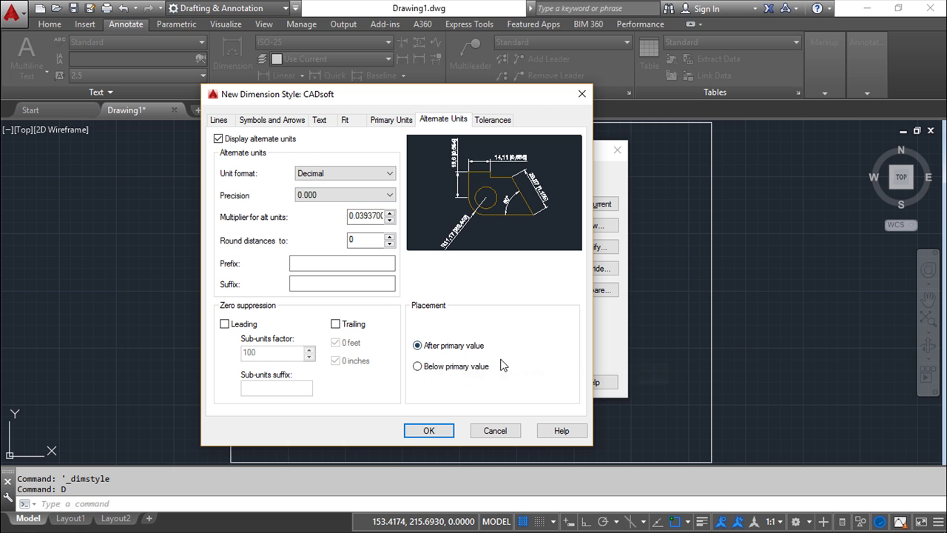
pyautogui.click(417, 367)
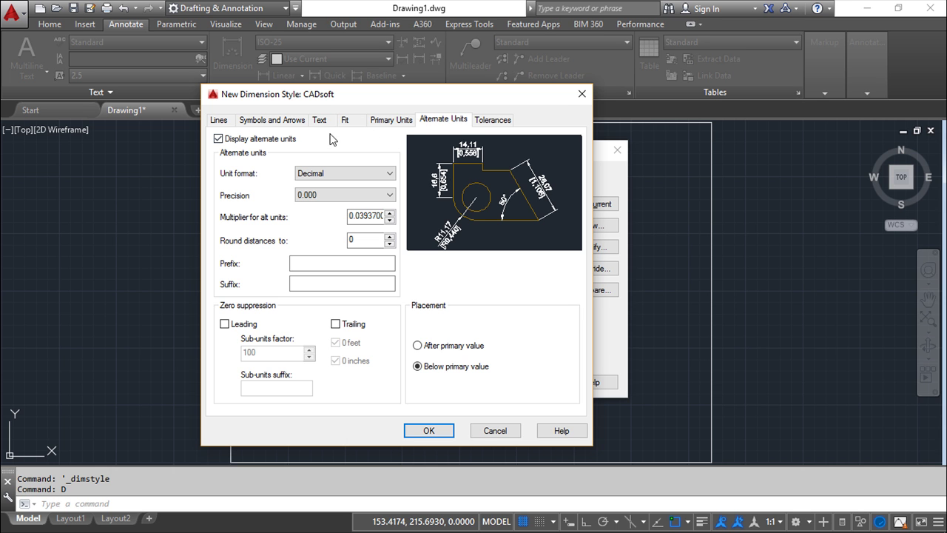
pyautogui.click(218, 138)
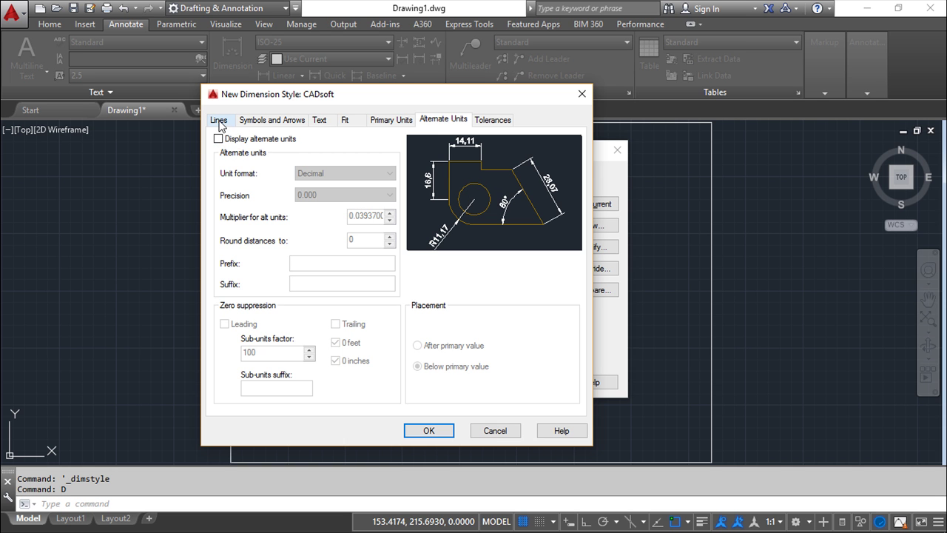
# - Set the dimension line color to ByLayer after trying Red, and test suppressing Dim line 1
pyautogui.click(218, 120)
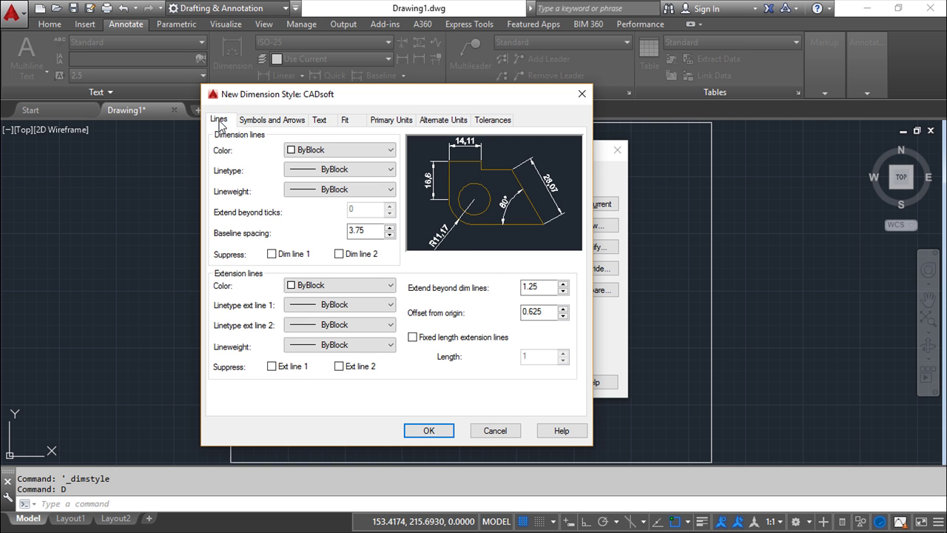
pyautogui.click(390, 150)
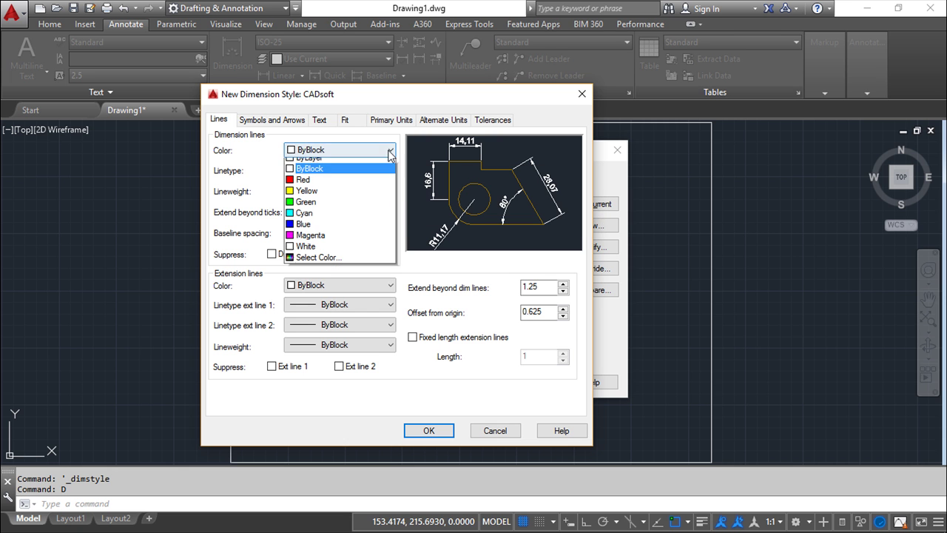
pyautogui.click(305, 180)
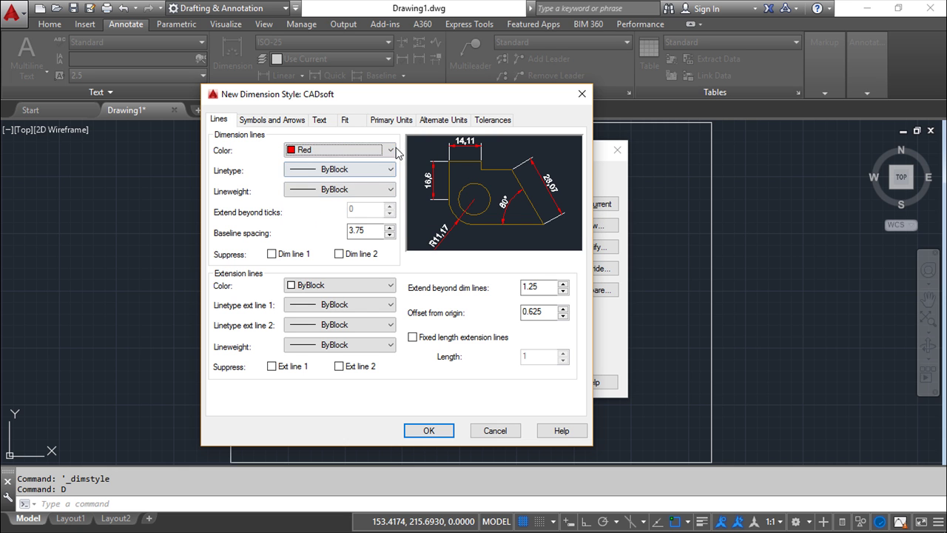
pyautogui.click(390, 151)
pyautogui.click(314, 161)
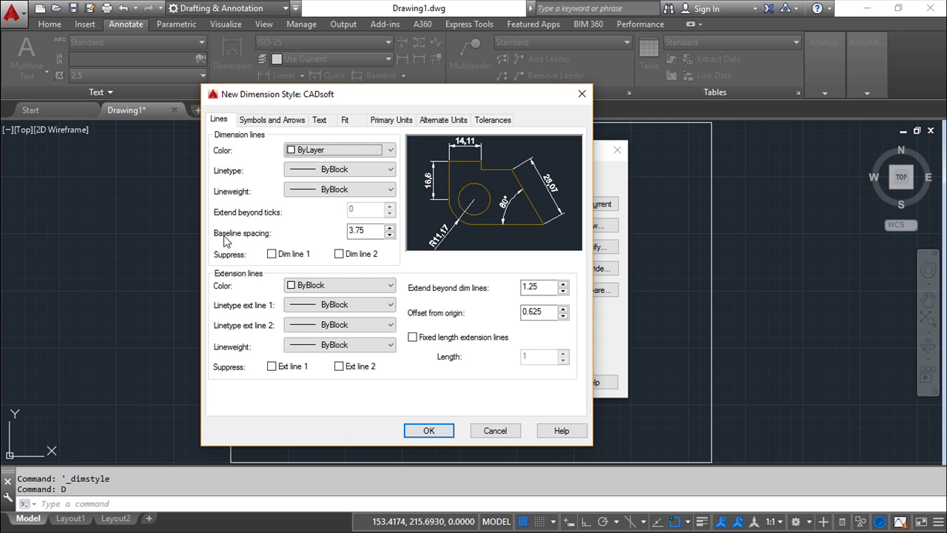
pyautogui.click(272, 254)
pyautogui.click(272, 254)
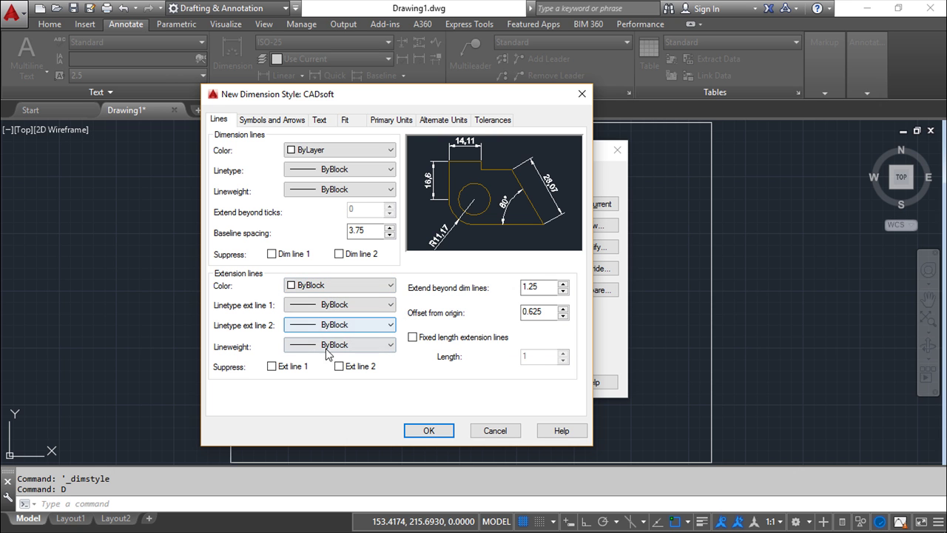
# - Try suppressing Ext line 1 and enabling fixed length extension lines, turning both options off again
pyautogui.click(272, 367)
pyautogui.click(272, 366)
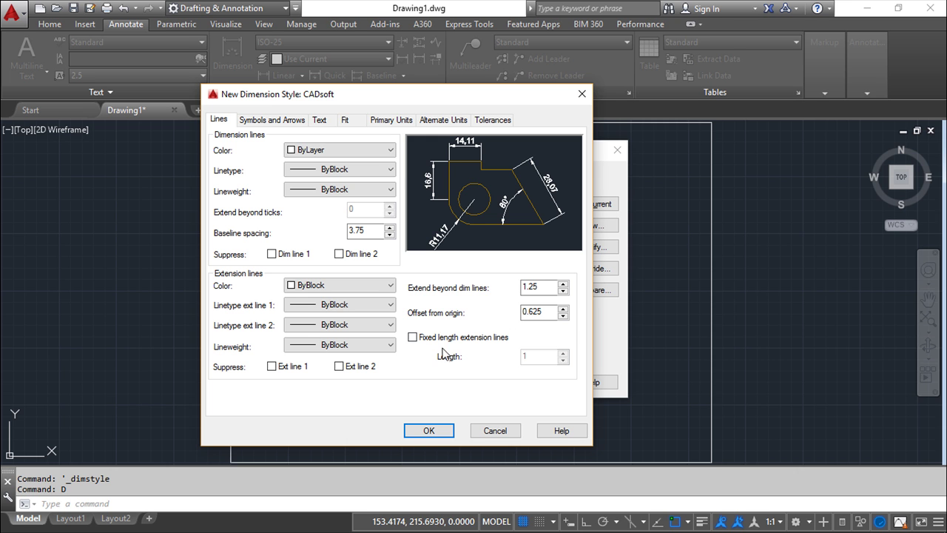
pyautogui.click(413, 338)
pyautogui.click(413, 338)
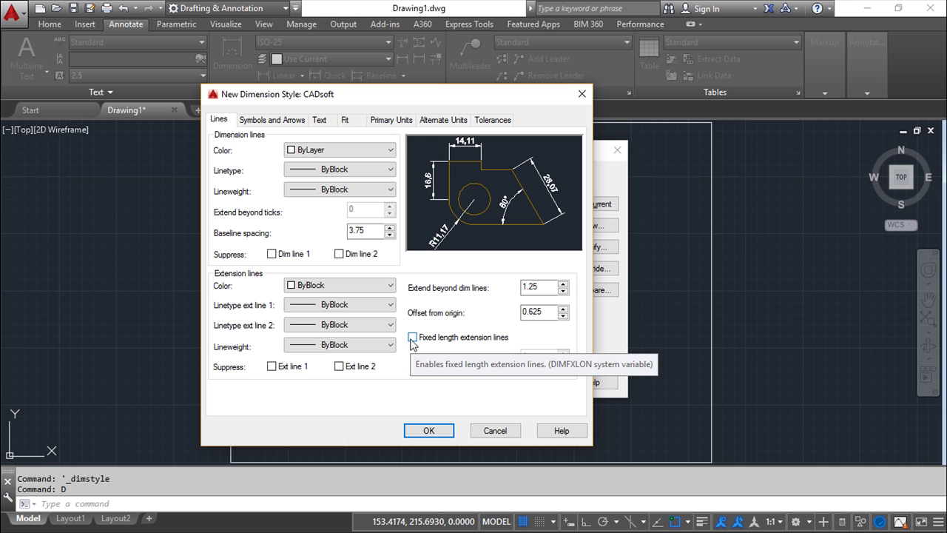
pyautogui.click(412, 337)
pyautogui.click(413, 337)
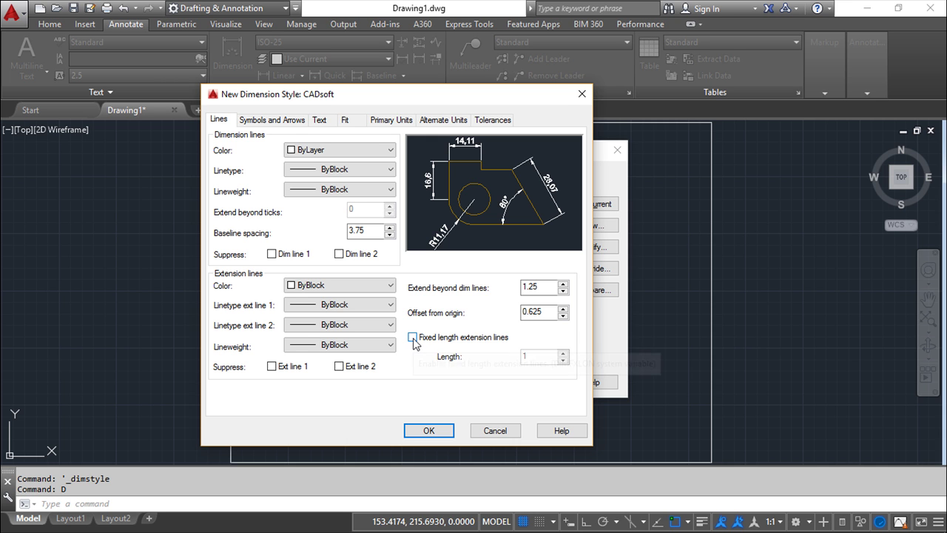
# - Examine the arrowhead types available for the first arrowhead and the leader of the CADsoft style
pyautogui.click(279, 122)
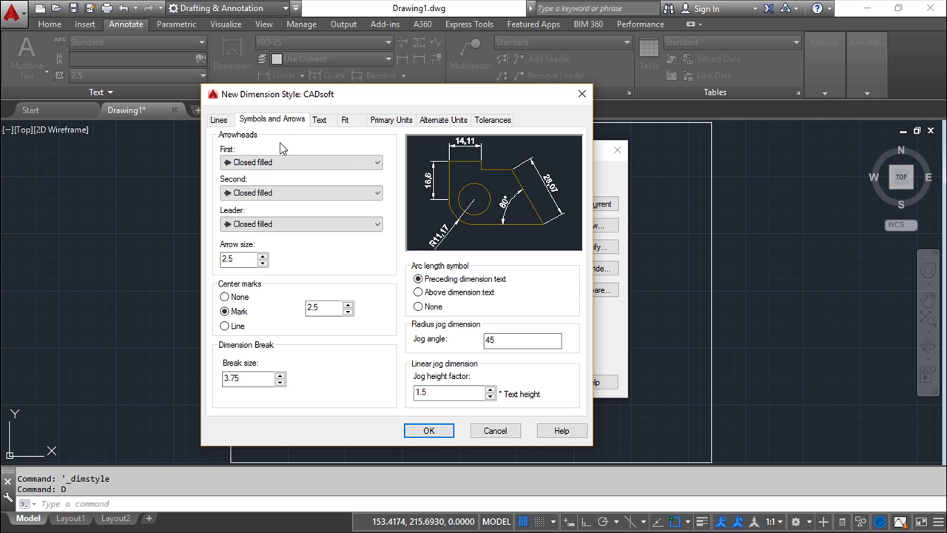
pyautogui.click(378, 164)
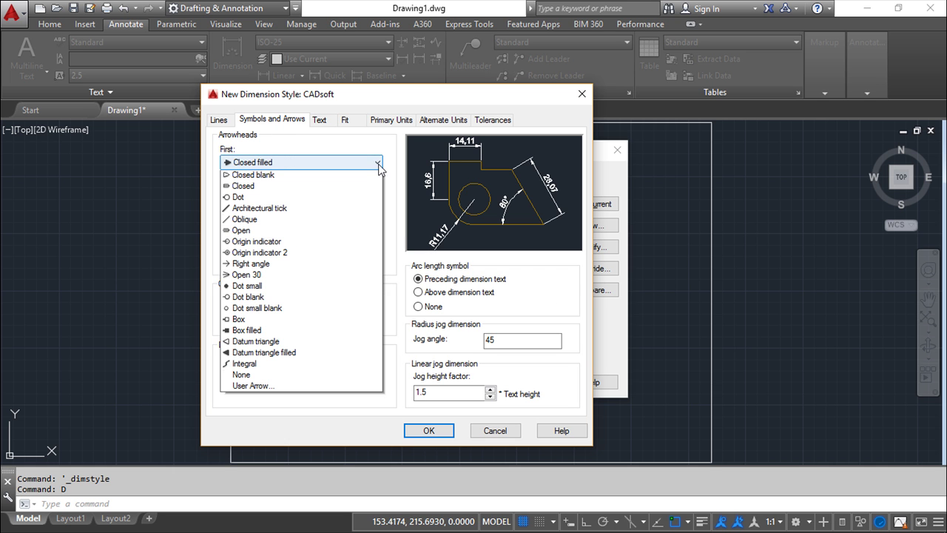
pyautogui.click(379, 166)
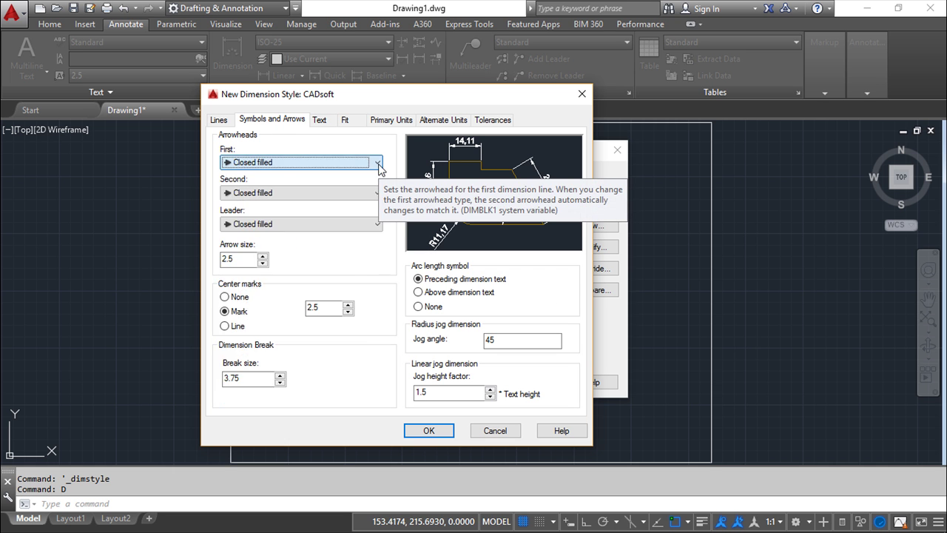
pyautogui.click(374, 223)
pyautogui.click(374, 223)
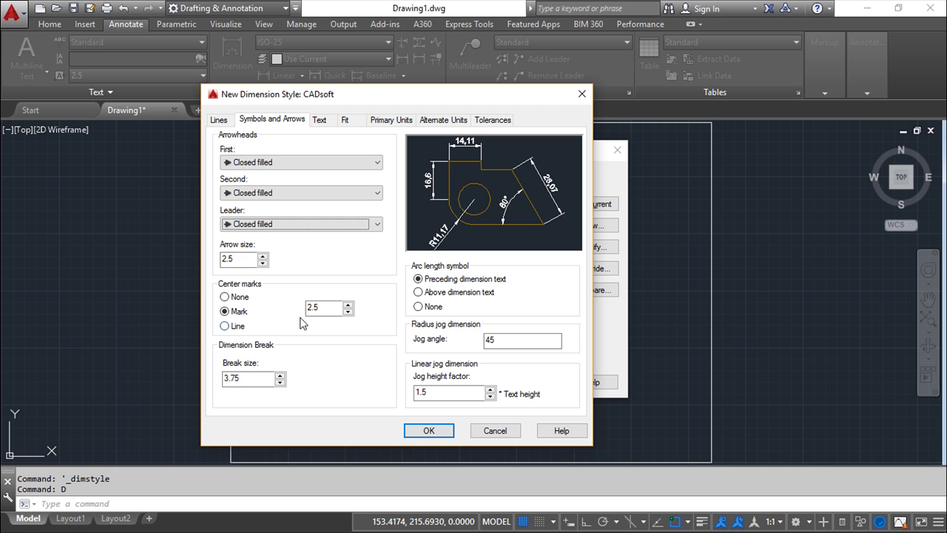
# - Try the Line option for center marks and return the setting to Mark
pyautogui.click(224, 326)
pyautogui.click(225, 311)
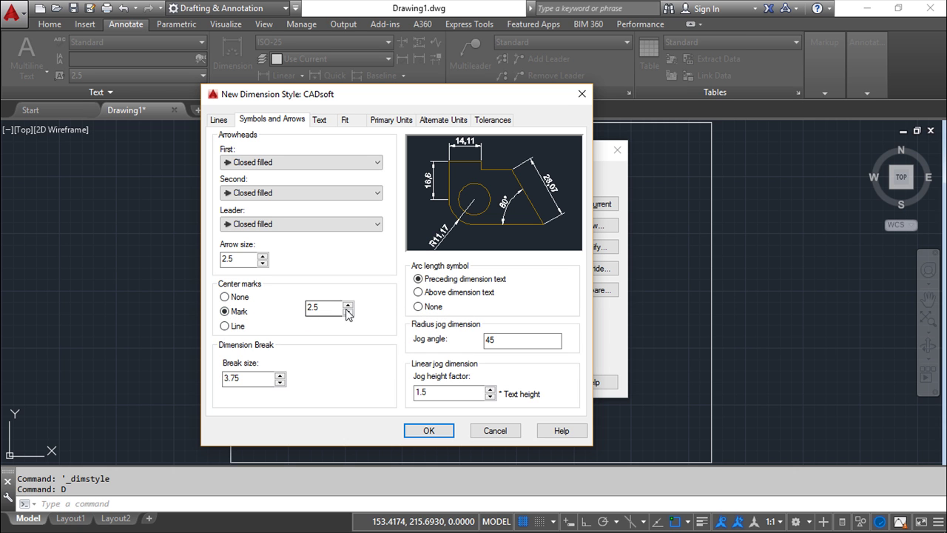
pyautogui.click(232, 329)
pyautogui.click(225, 312)
# - Review the dimension text style and fill color choices, and try drawing a frame around the text before removing it
pyautogui.click(320, 120)
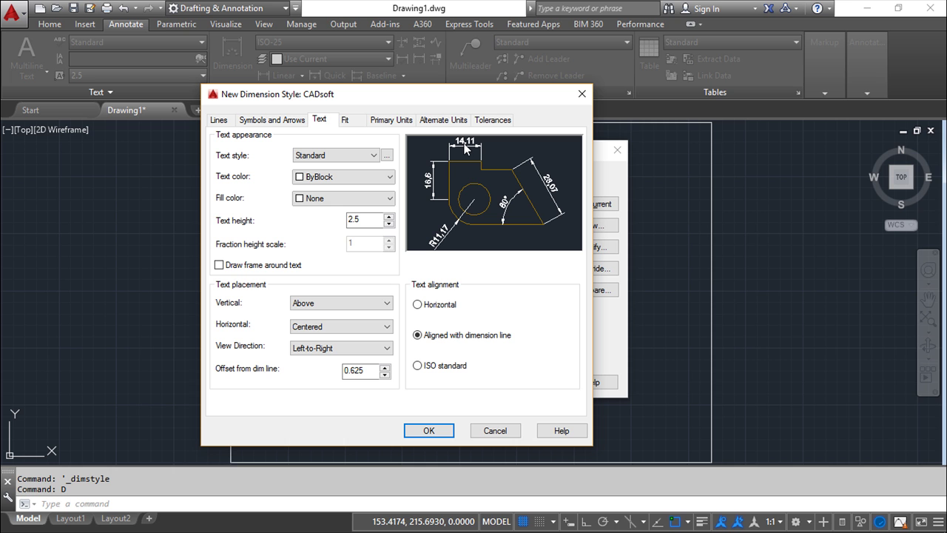
pyautogui.click(373, 157)
pyautogui.click(374, 156)
pyautogui.click(388, 198)
pyautogui.click(389, 199)
pyautogui.click(219, 265)
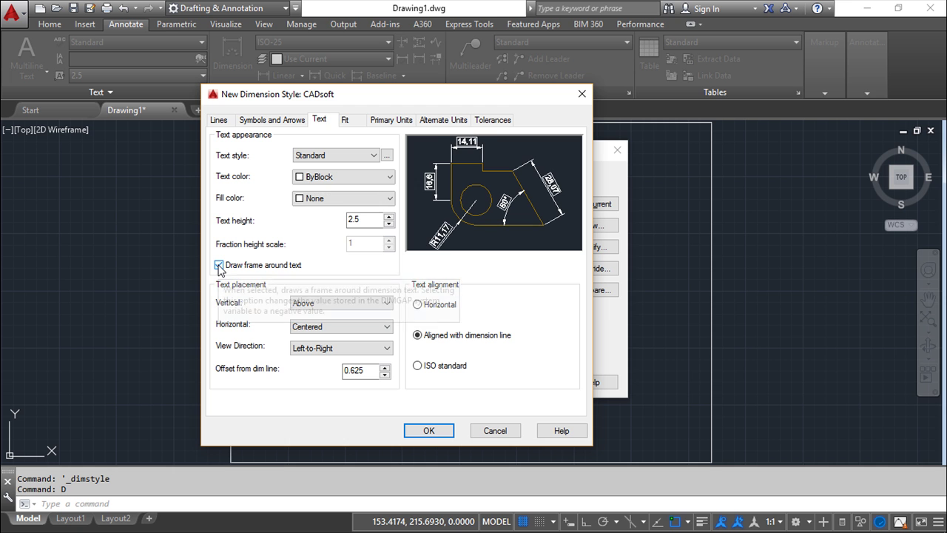
pyautogui.click(219, 265)
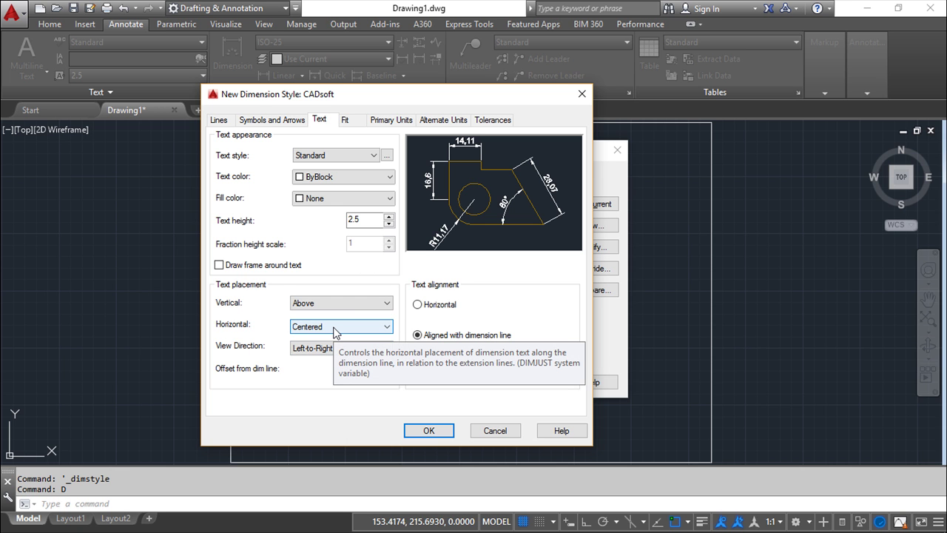
# - Review the vertical text placements and try horizontal placement At Ext Line 1 and Over Ext Line 1, returning it to Centered
pyautogui.click(386, 304)
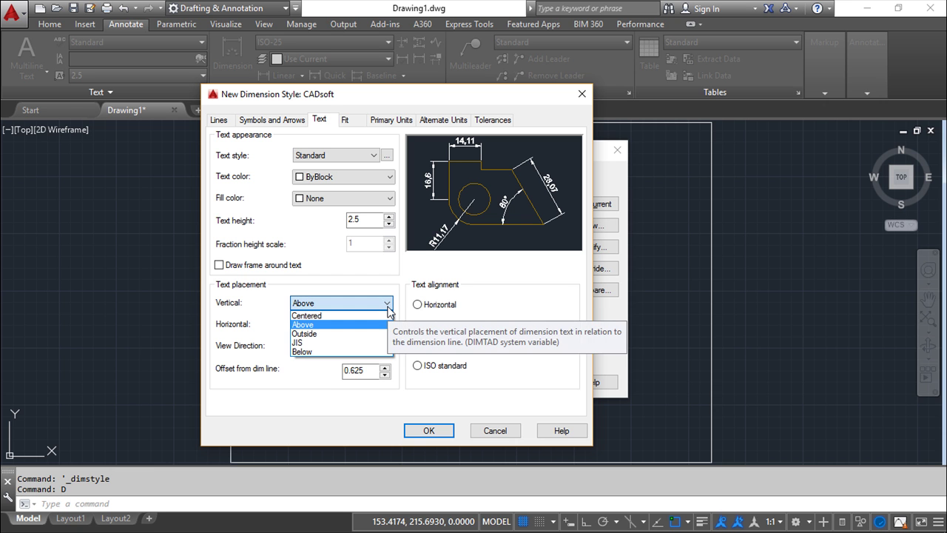
pyautogui.click(387, 306)
pyautogui.click(386, 327)
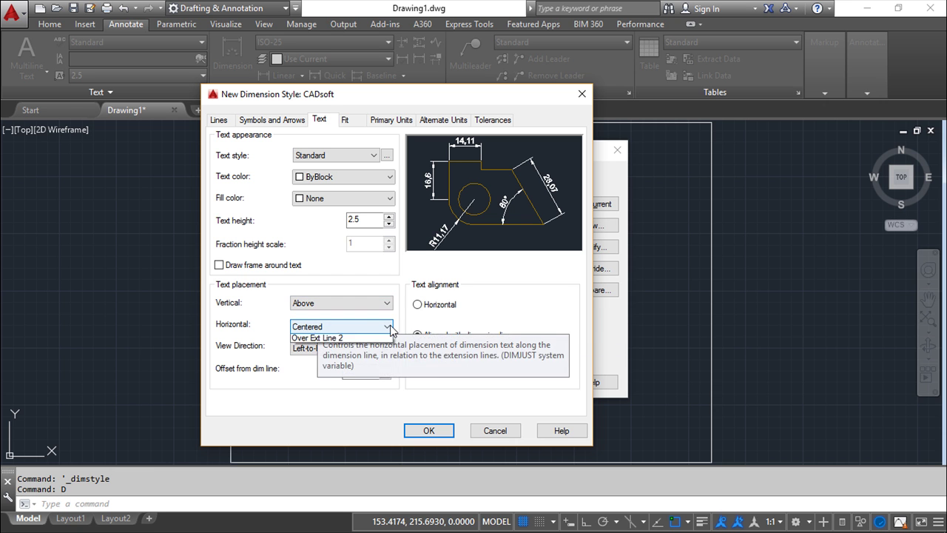
pyautogui.click(390, 326)
pyautogui.click(390, 326)
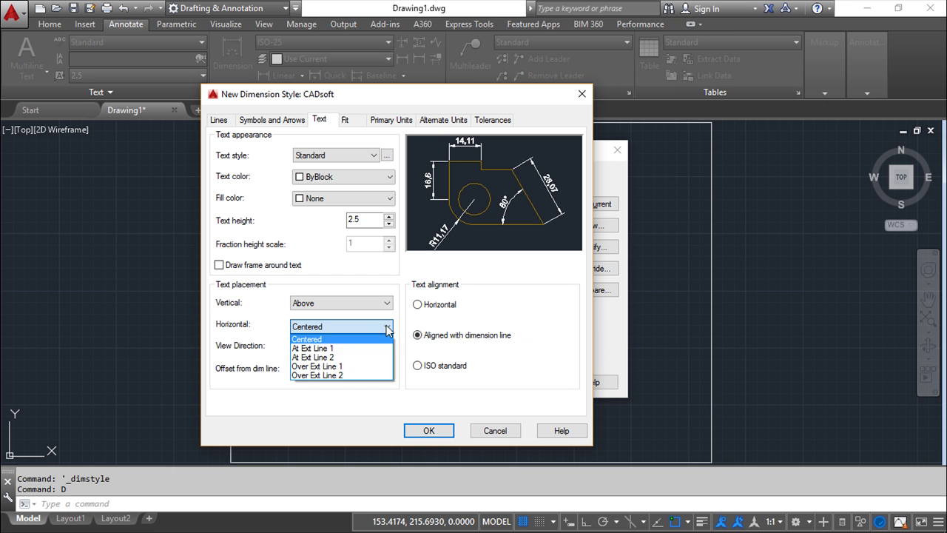
pyautogui.click(324, 351)
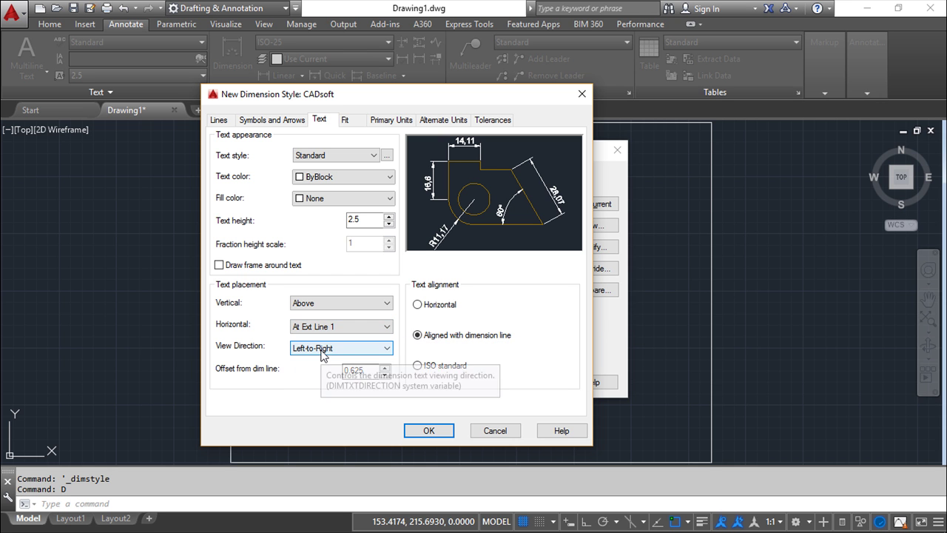
pyautogui.click(385, 327)
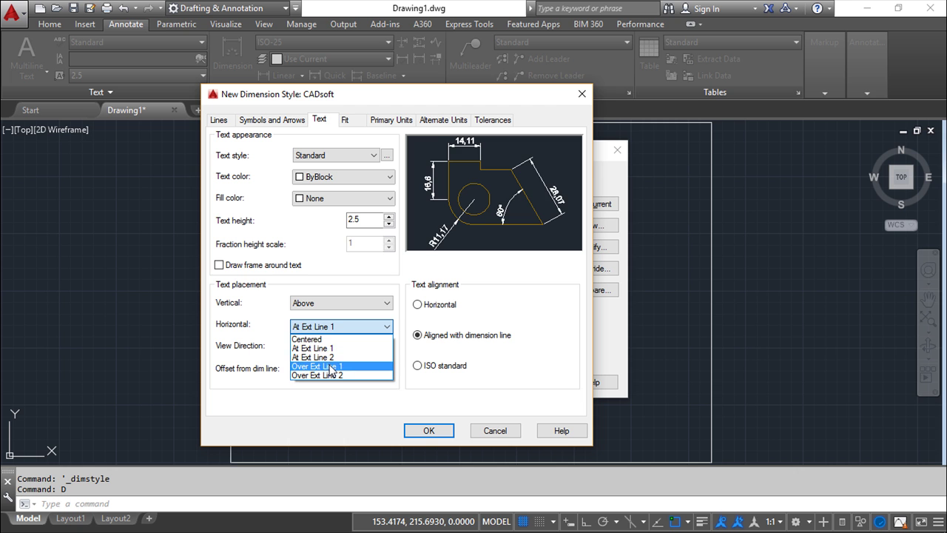
pyautogui.click(331, 366)
pyautogui.click(384, 330)
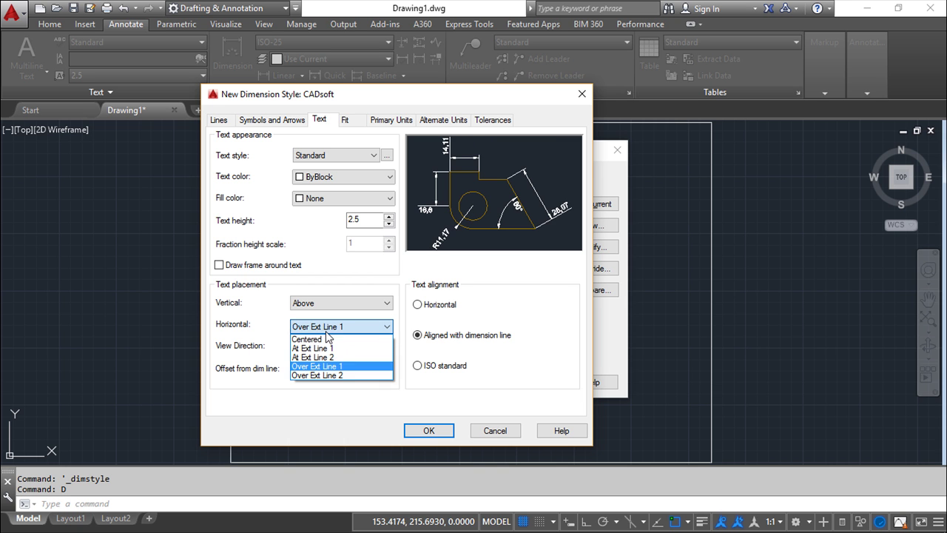
pyautogui.click(316, 339)
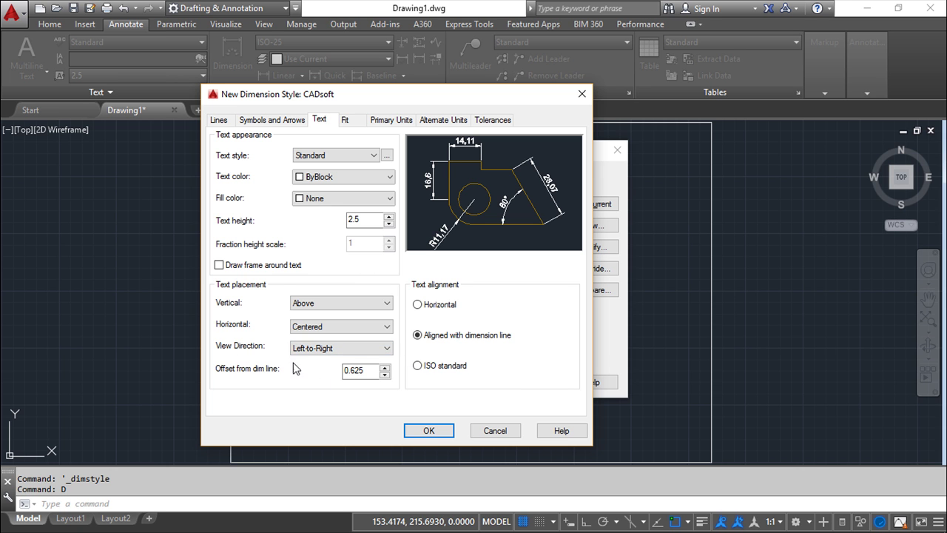
# - Try the Right-to-Left view direction for the dimension text and restore Left-to-Right
pyautogui.click(389, 348)
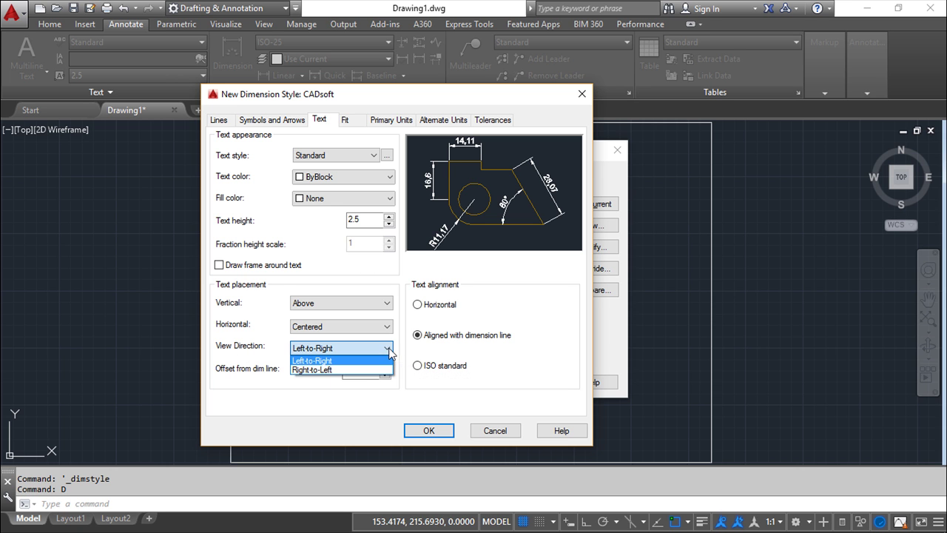
pyautogui.click(316, 370)
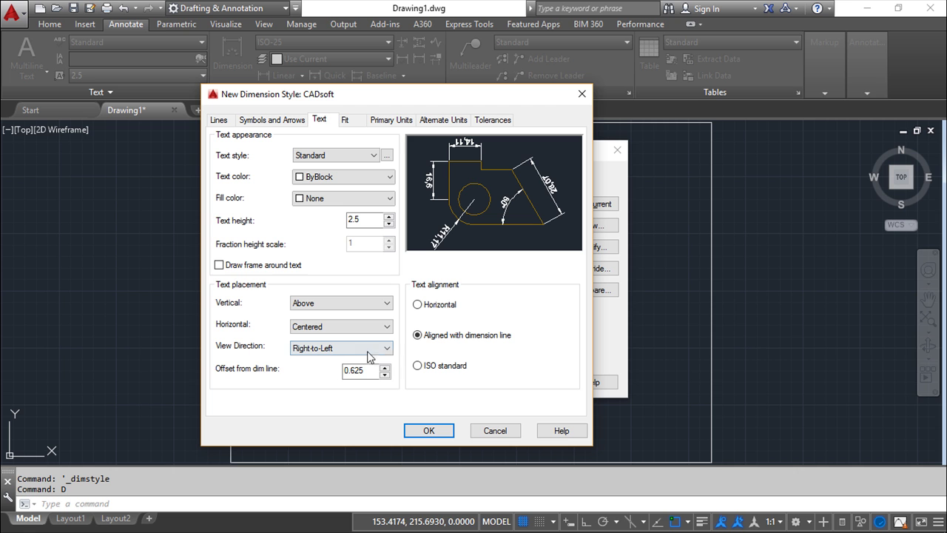
pyautogui.click(385, 348)
pyautogui.click(316, 362)
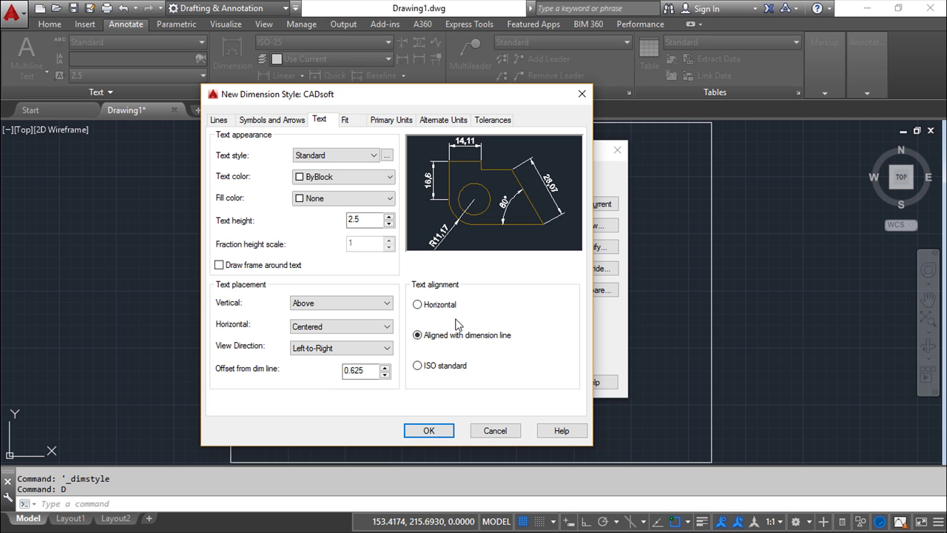
# - Try Horizontal and ISO standard text alignment, returning to Aligned with dimension line
pyautogui.click(416, 304)
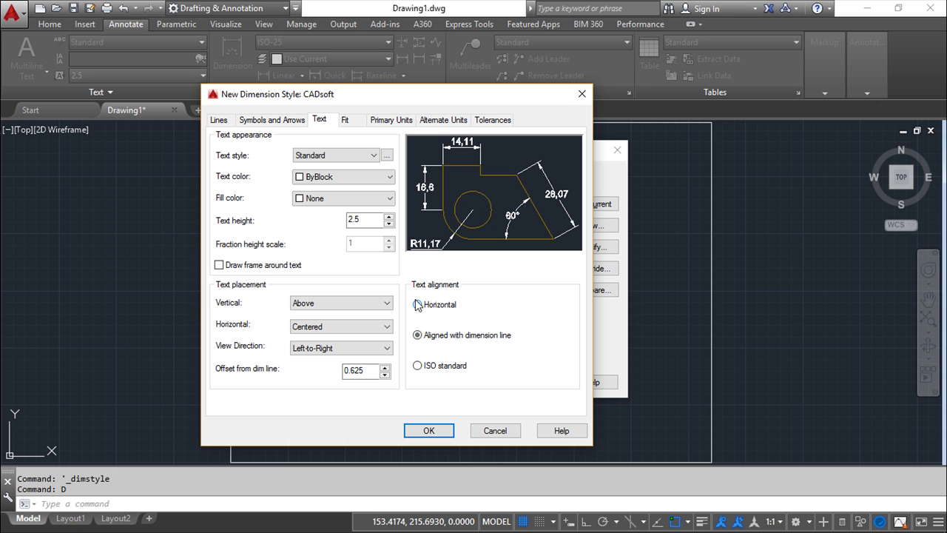
pyautogui.click(418, 334)
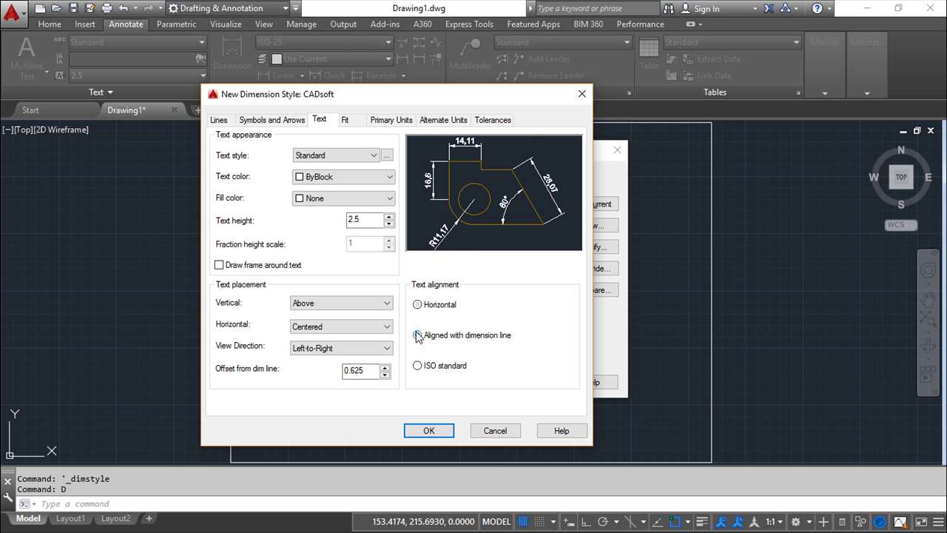
pyautogui.click(418, 366)
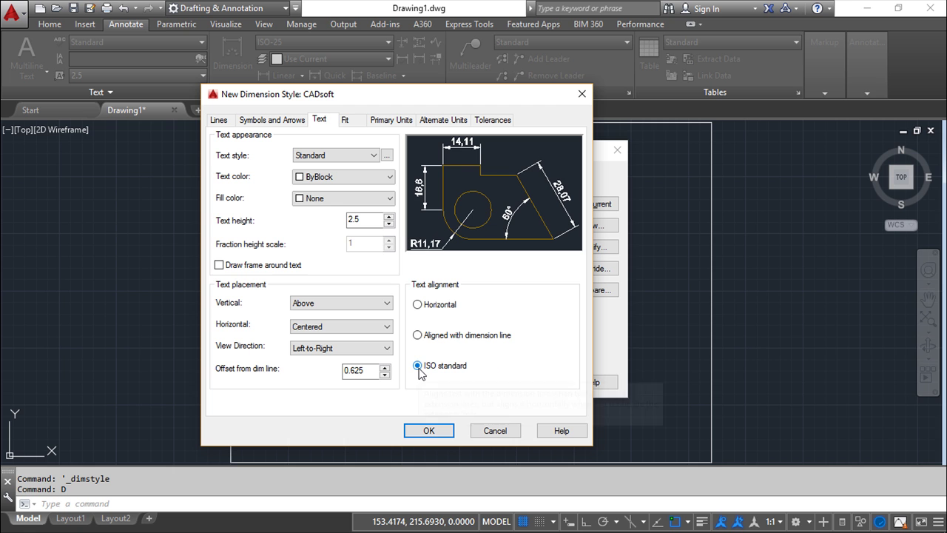
pyautogui.click(418, 336)
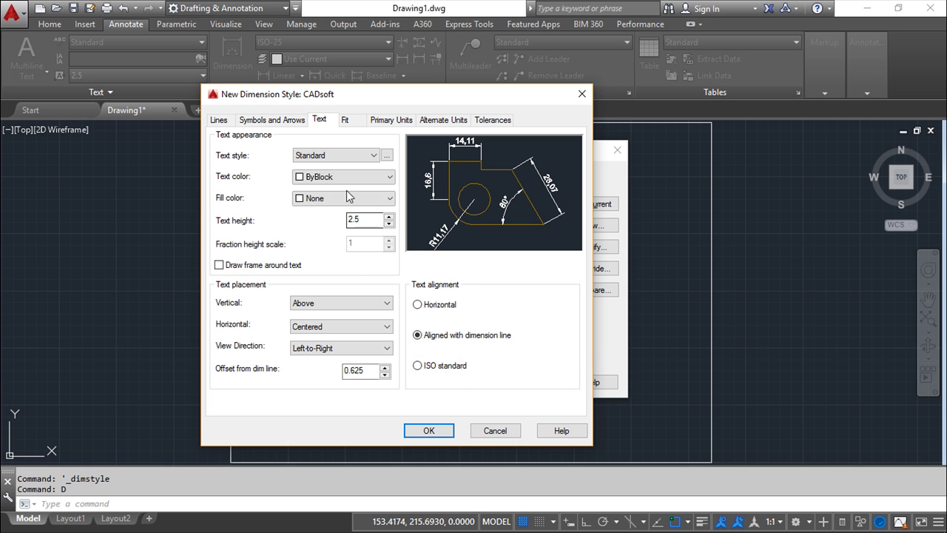
# - In the fit options, try suppressing arrows that don't fit inside the extension lines, and turn the option off again
pyautogui.click(349, 122)
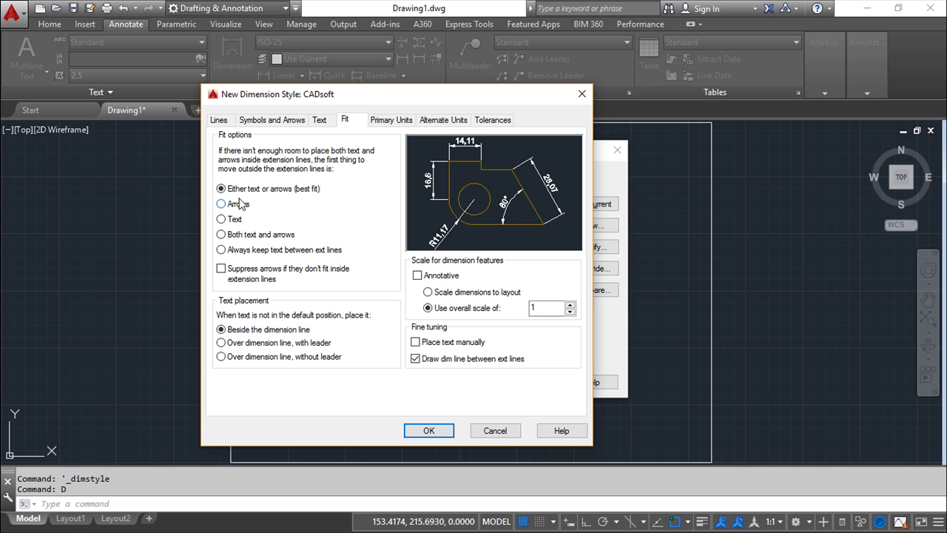
pyautogui.click(221, 269)
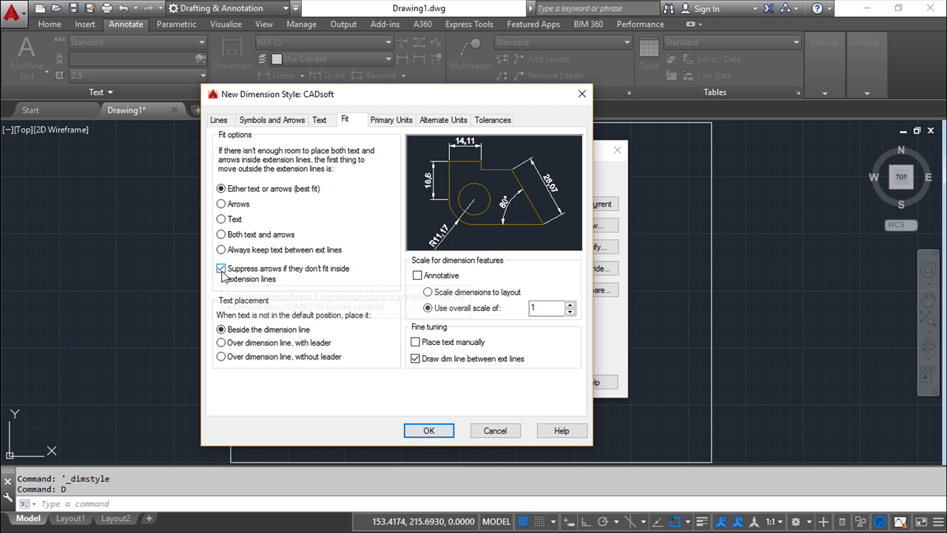
pyautogui.click(221, 269)
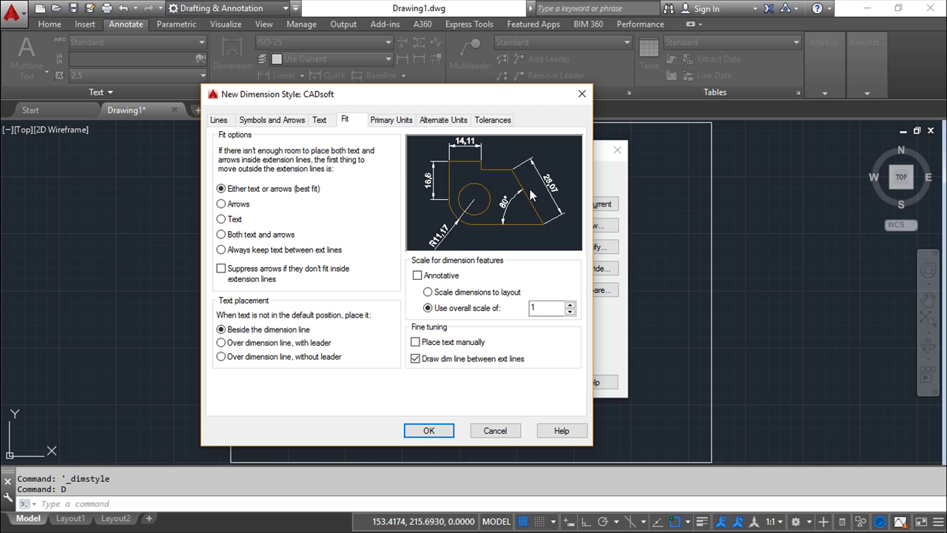
# - Examine the tolerance methods and vertical positions, keeping the method at None and the position at Bottom
pyautogui.click(494, 121)
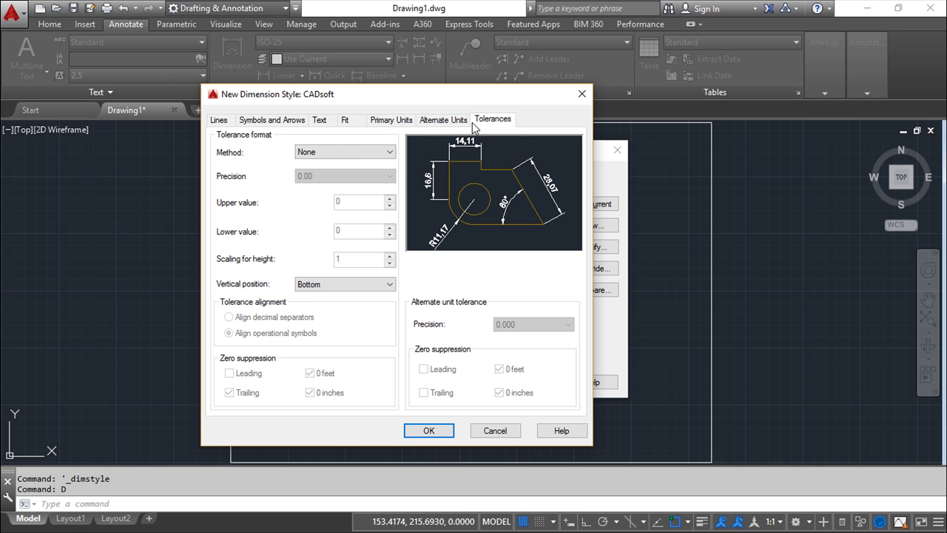
pyautogui.click(390, 152)
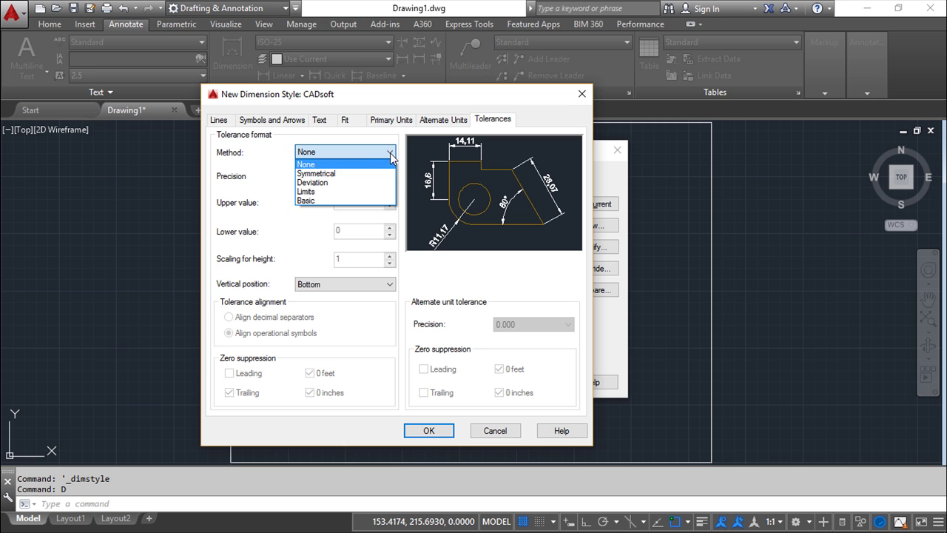
pyautogui.click(322, 165)
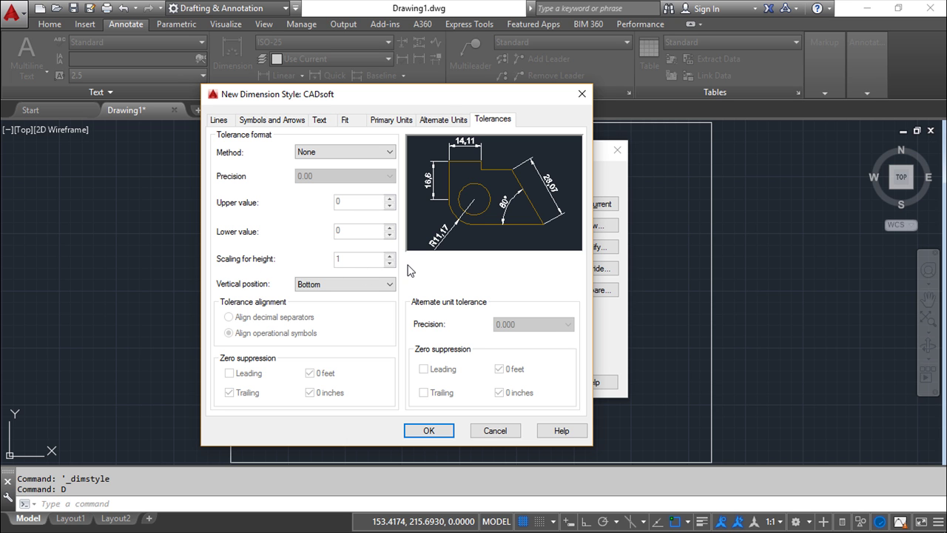
pyautogui.click(391, 284)
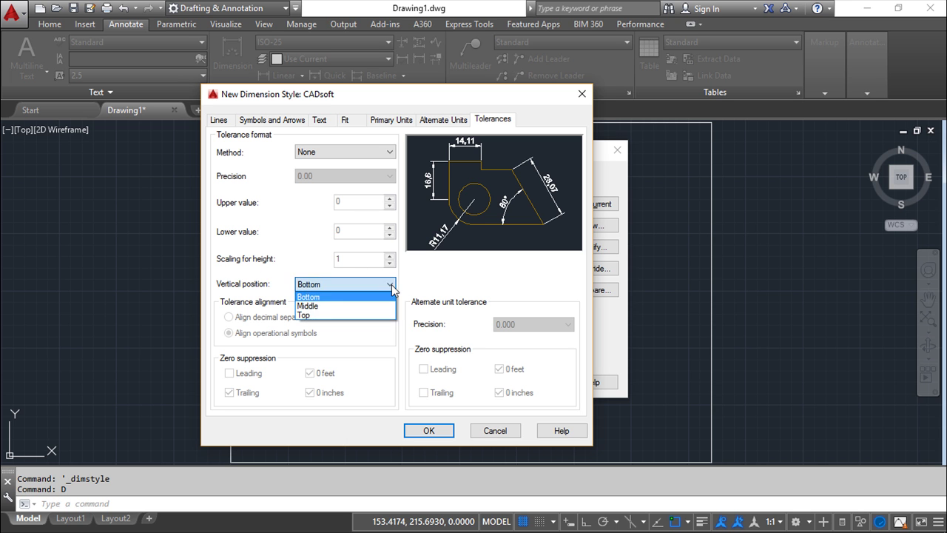
pyautogui.click(444, 270)
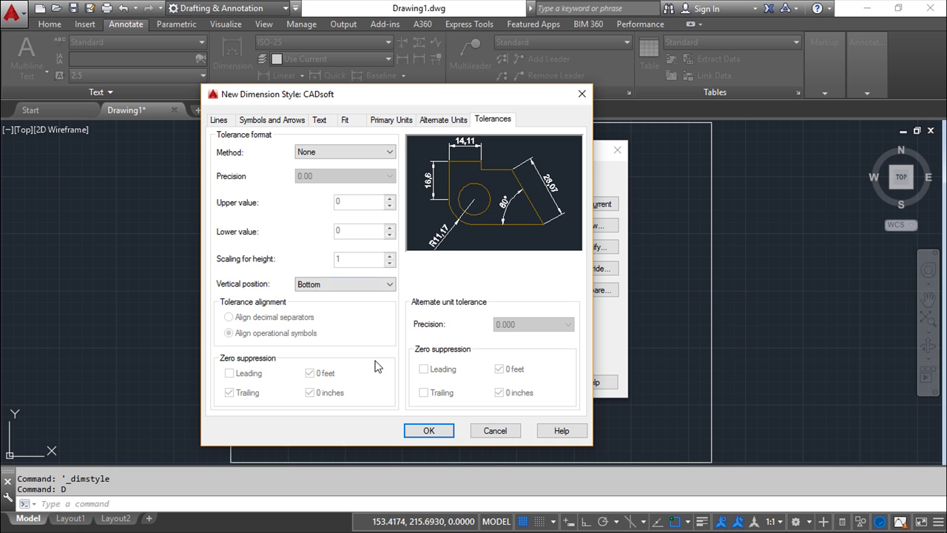
# - Accept the CADsoft dimension style settings and close the Dimension Style Manager
pyautogui.click(428, 434)
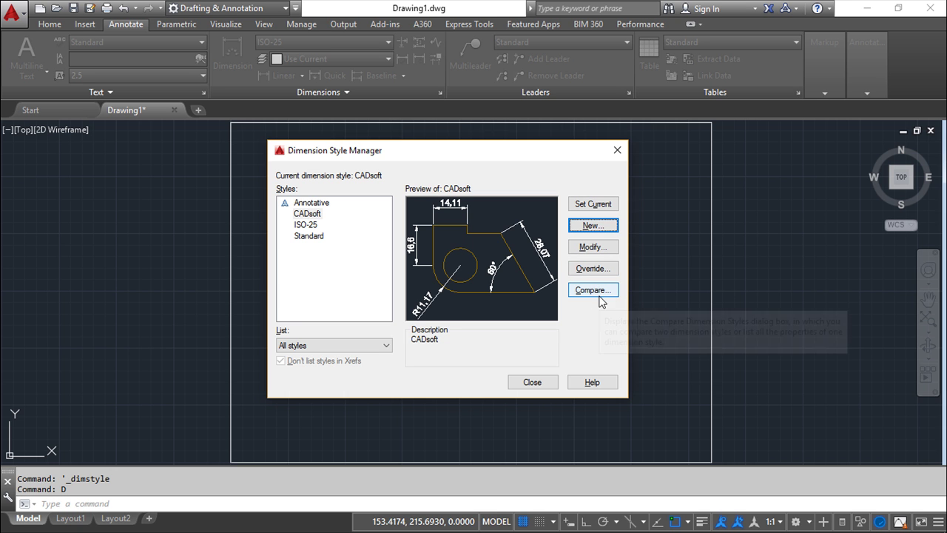
pyautogui.click(538, 382)
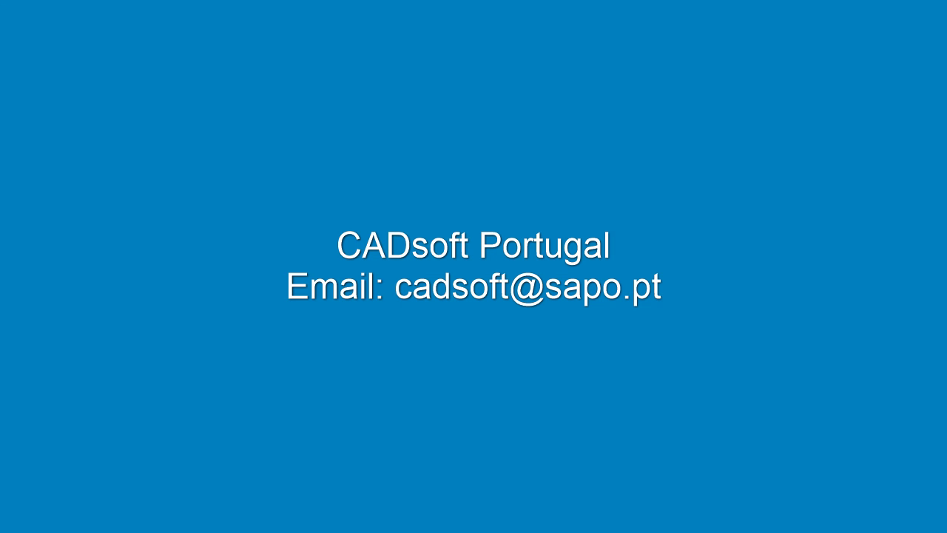